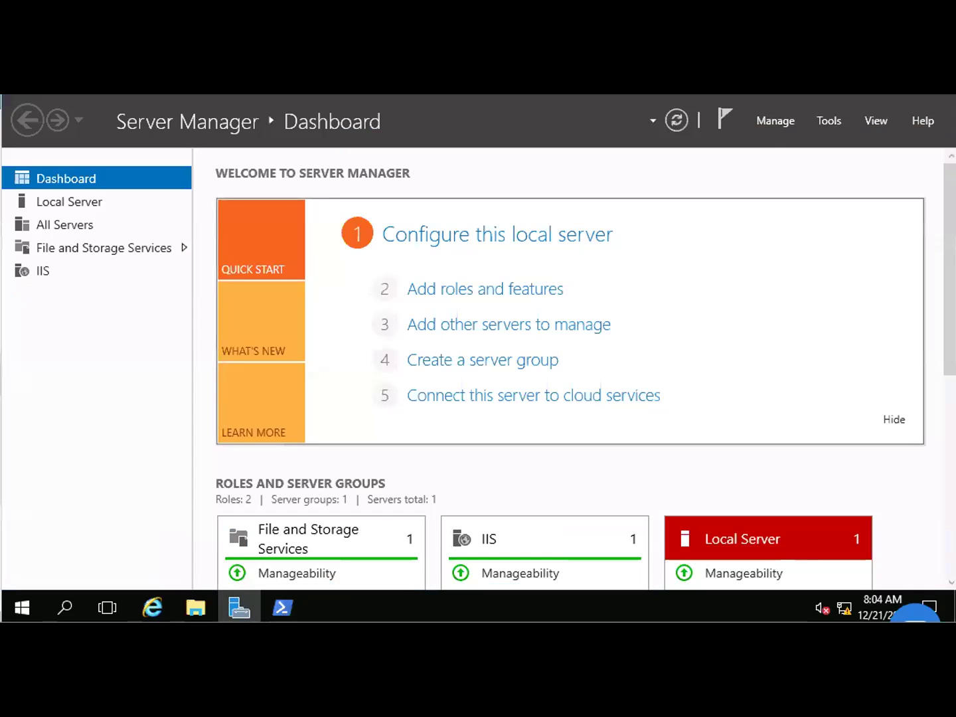
- Start adding roles and features as a role-based installation on LON-SVR1.Adatum.com, proceeding to the server role selection
click(774, 122)
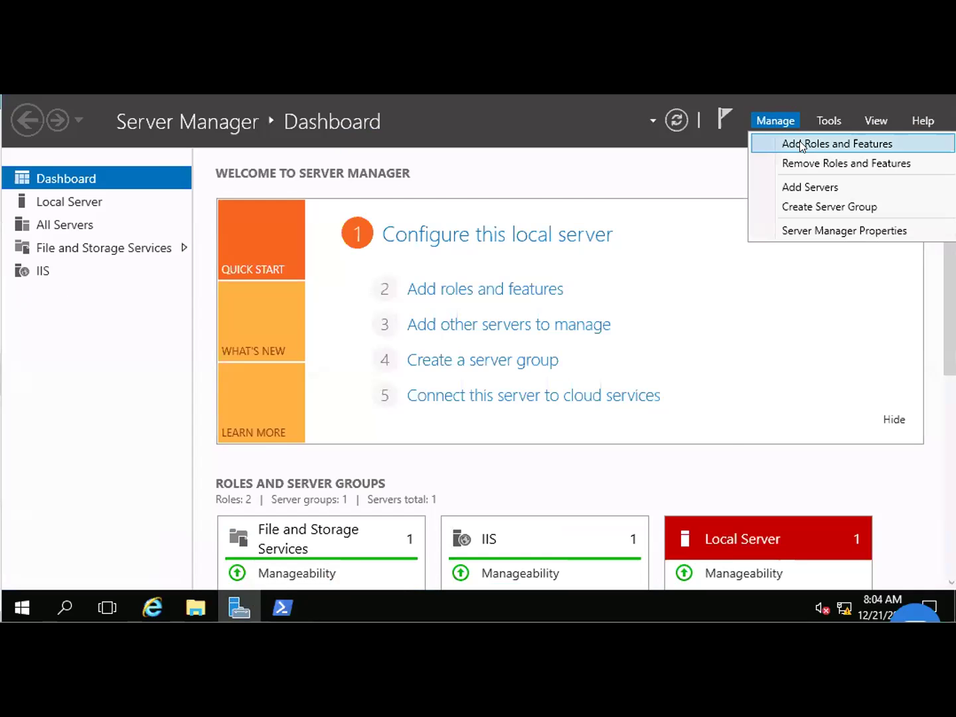
click(800, 142)
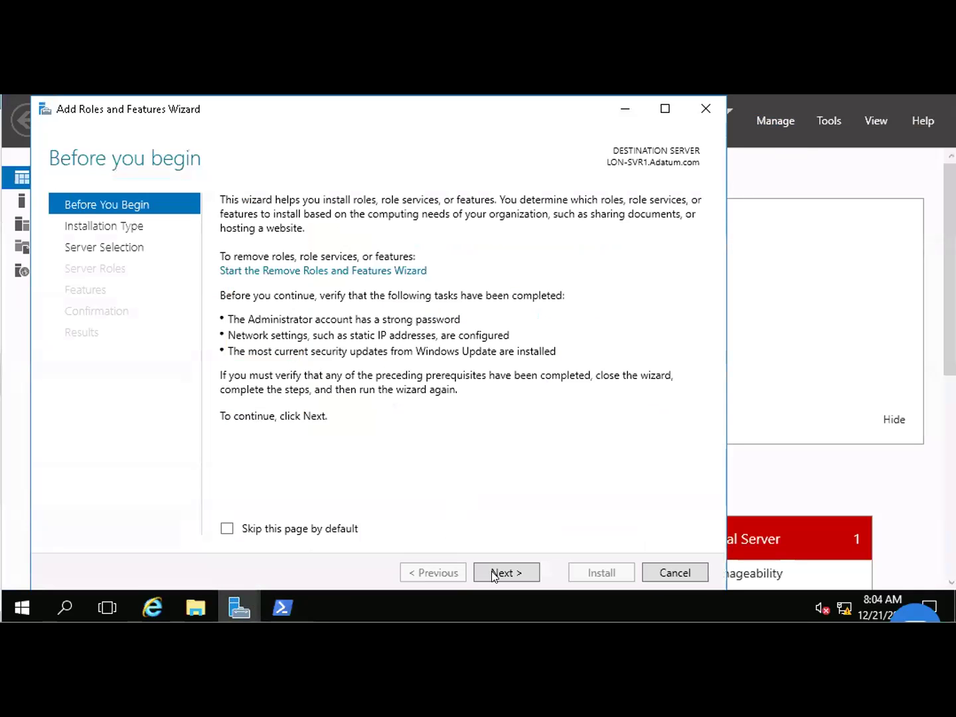
click(491, 571)
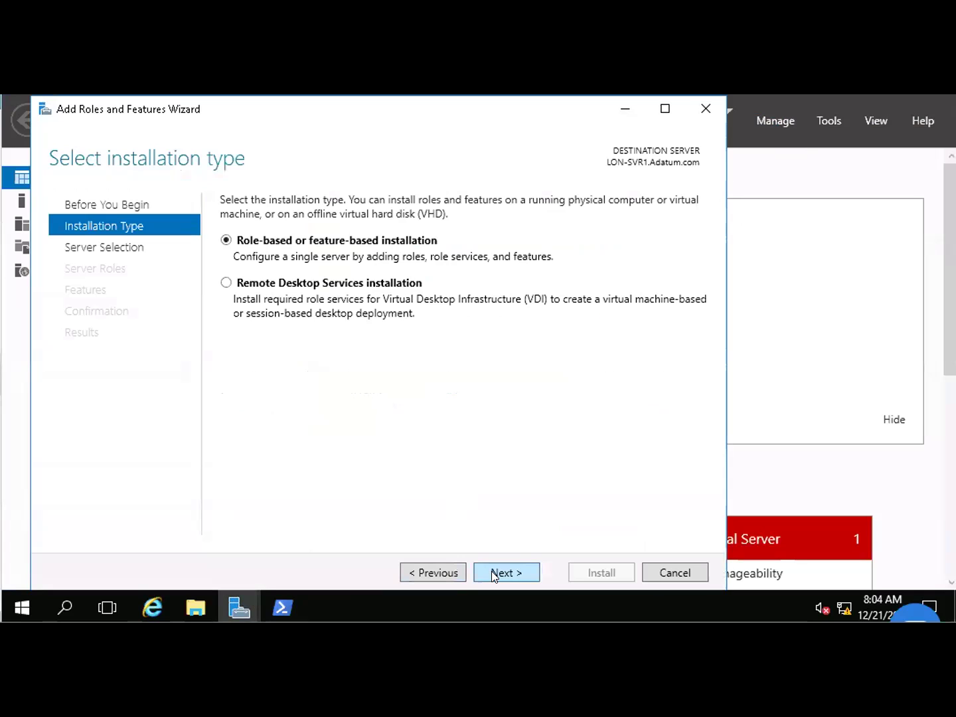
click(492, 570)
click(492, 572)
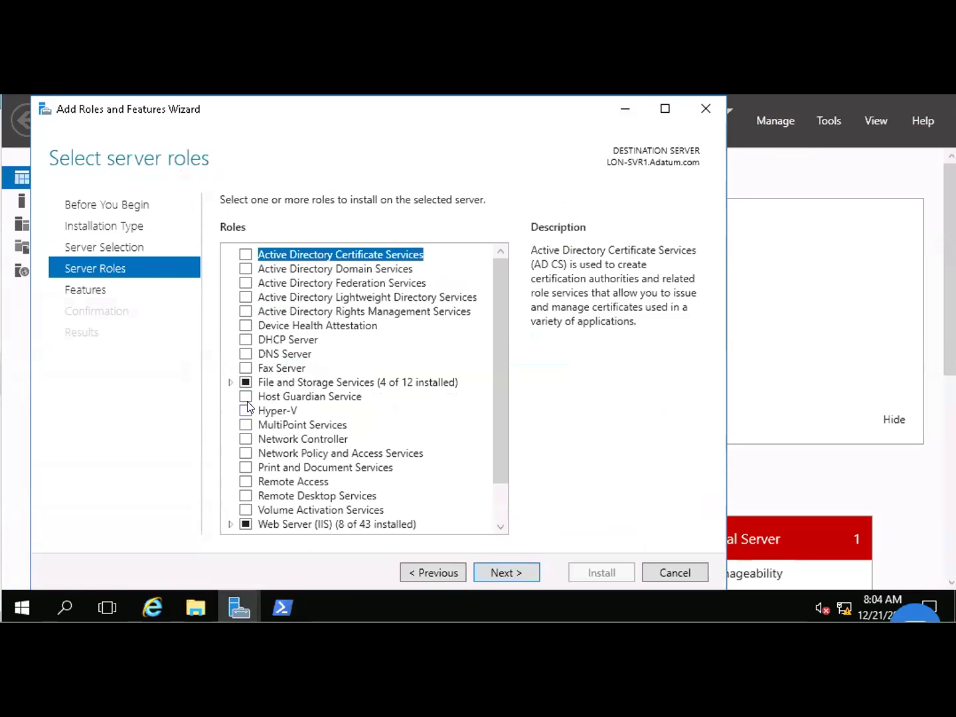
- Select the Hyper-V role with its management tools, add no extra features and continue to the virtual switch setup
click(247, 404)
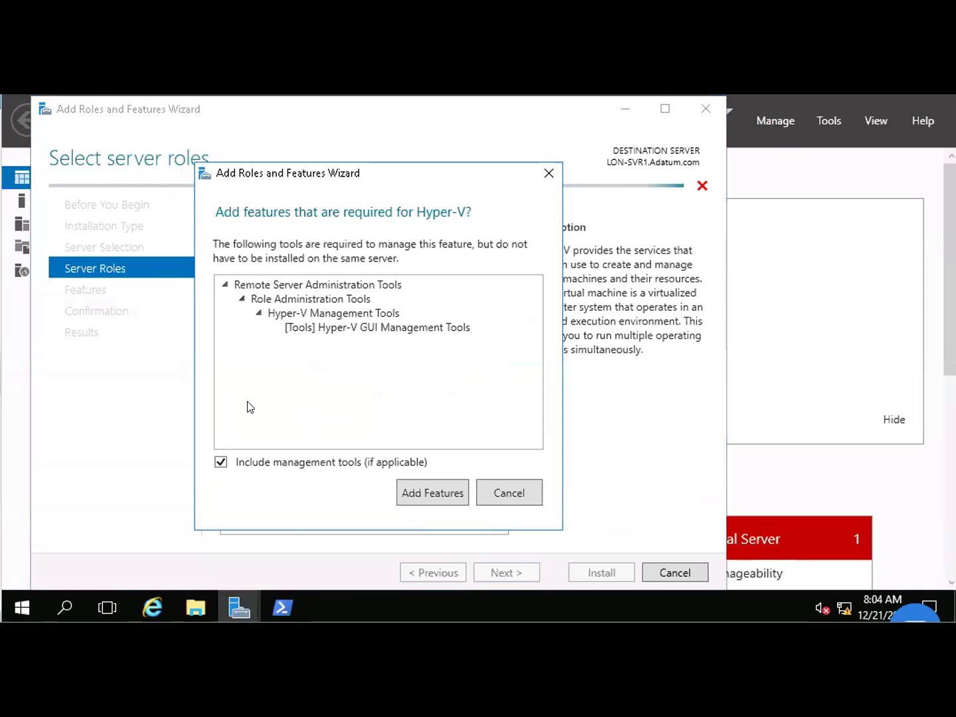
click(428, 493)
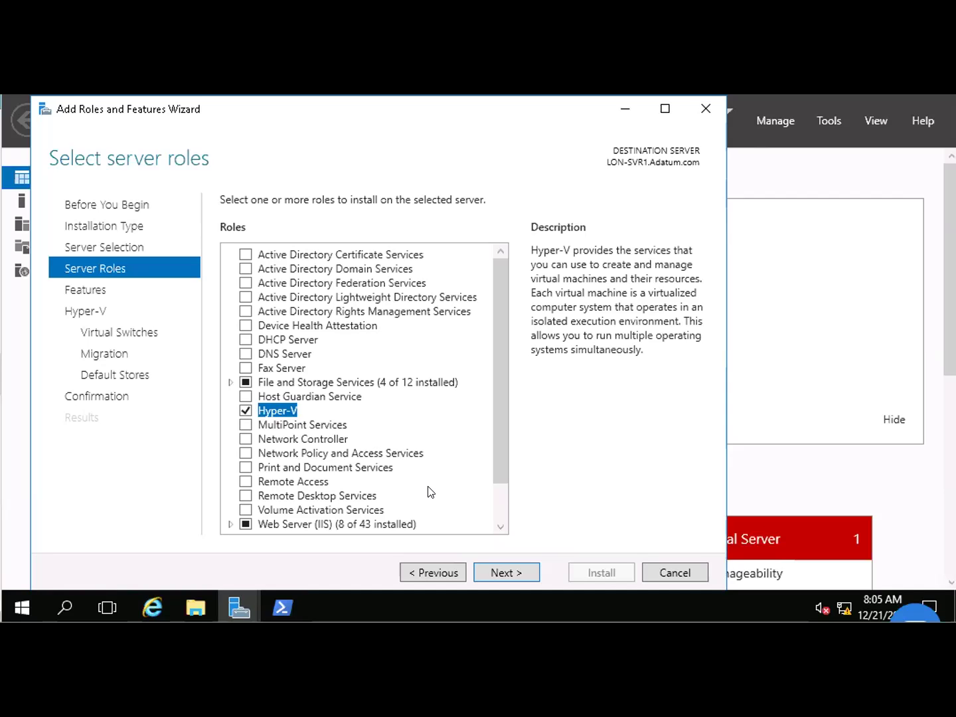
click(515, 572)
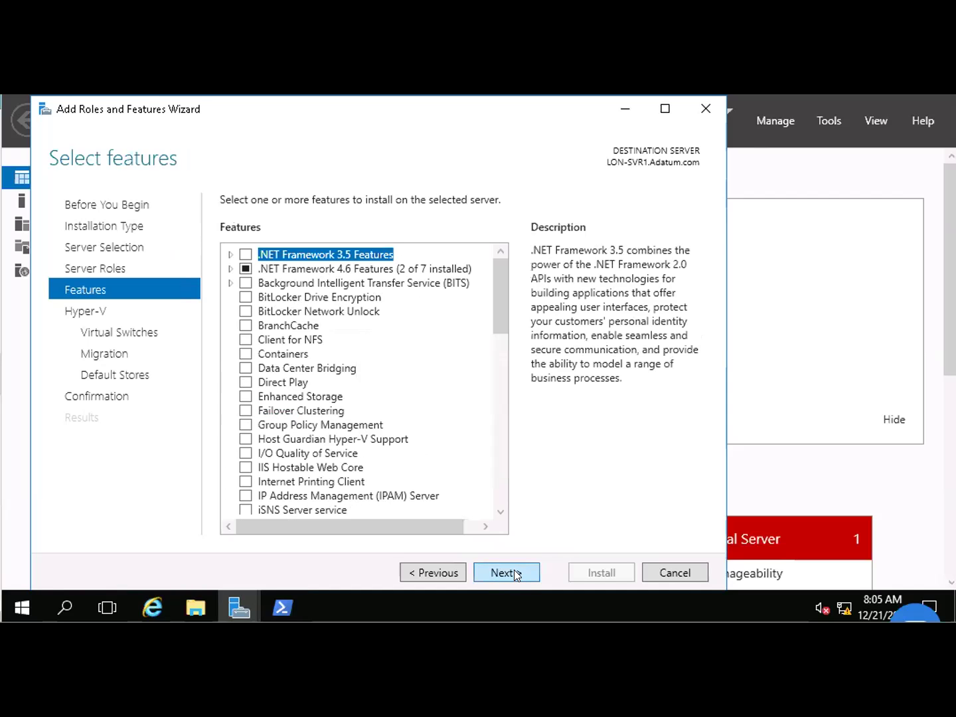
click(515, 572)
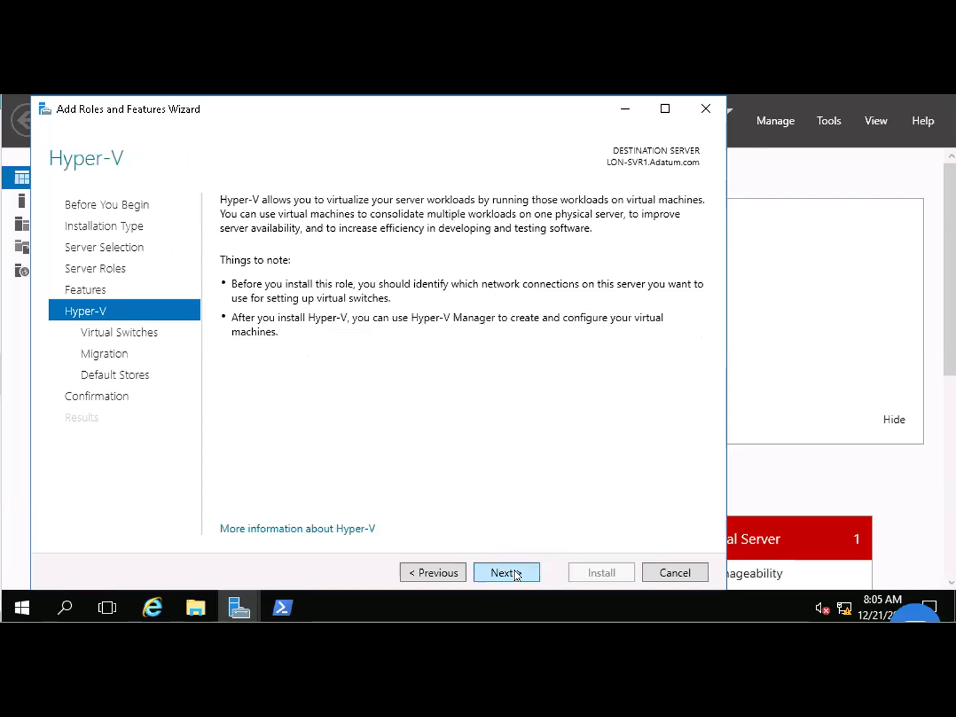
click(515, 572)
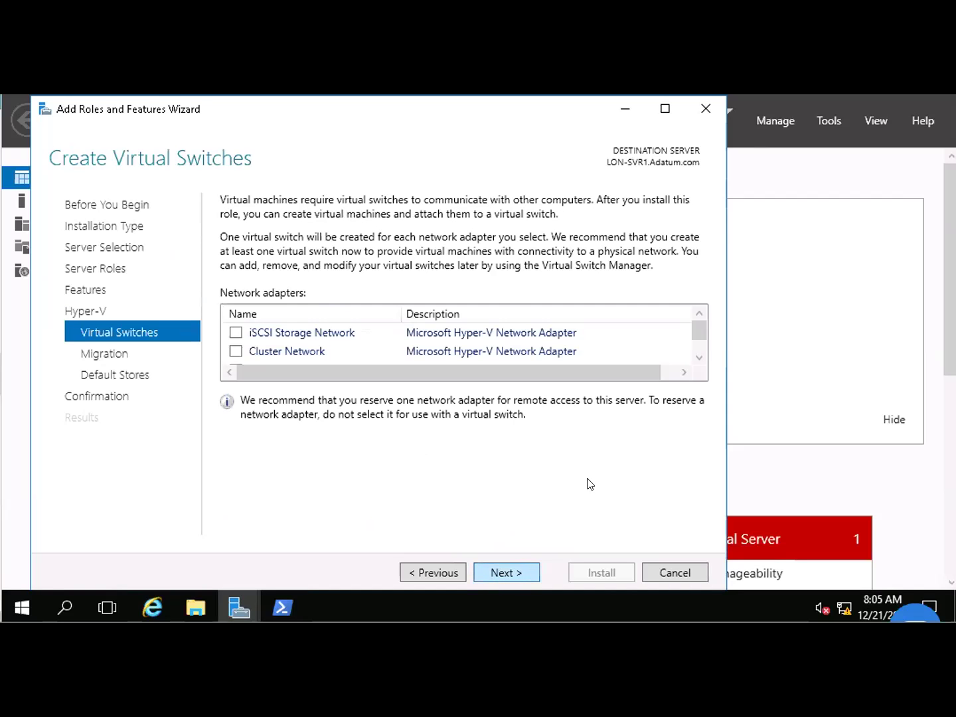
- View the server's active connections in Network and Sharing Center, then close that window
click(857, 314)
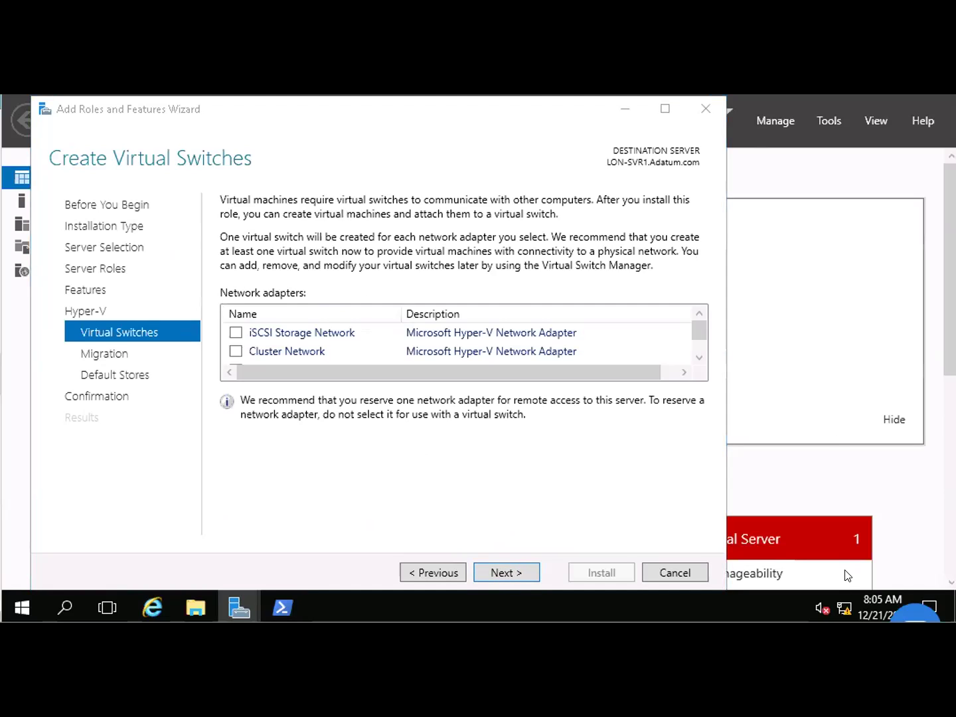
right_click(845, 609)
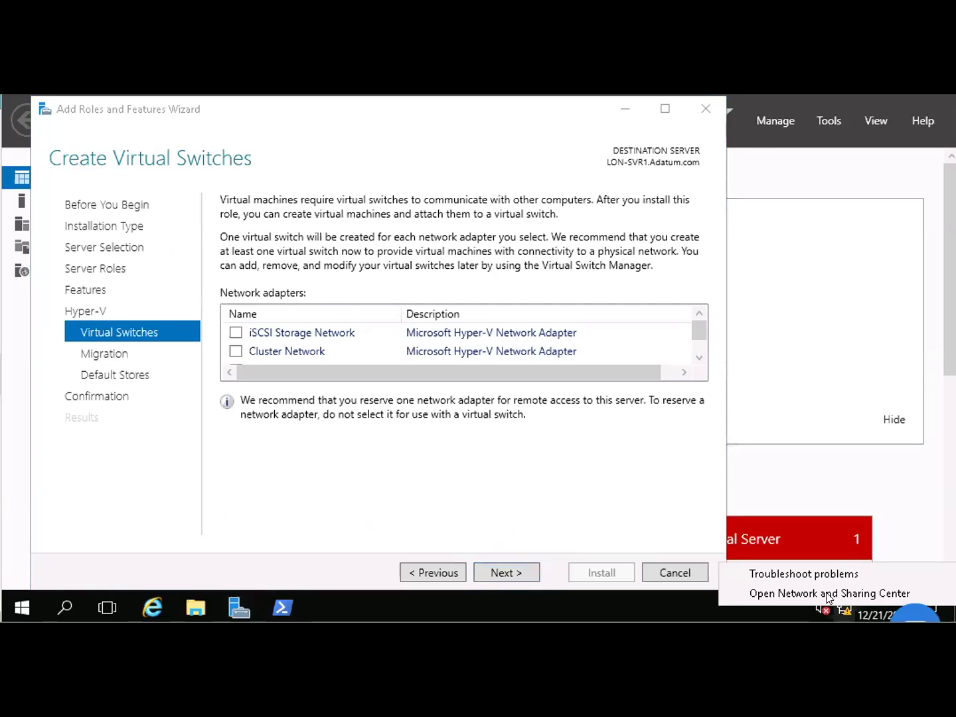
click(817, 594)
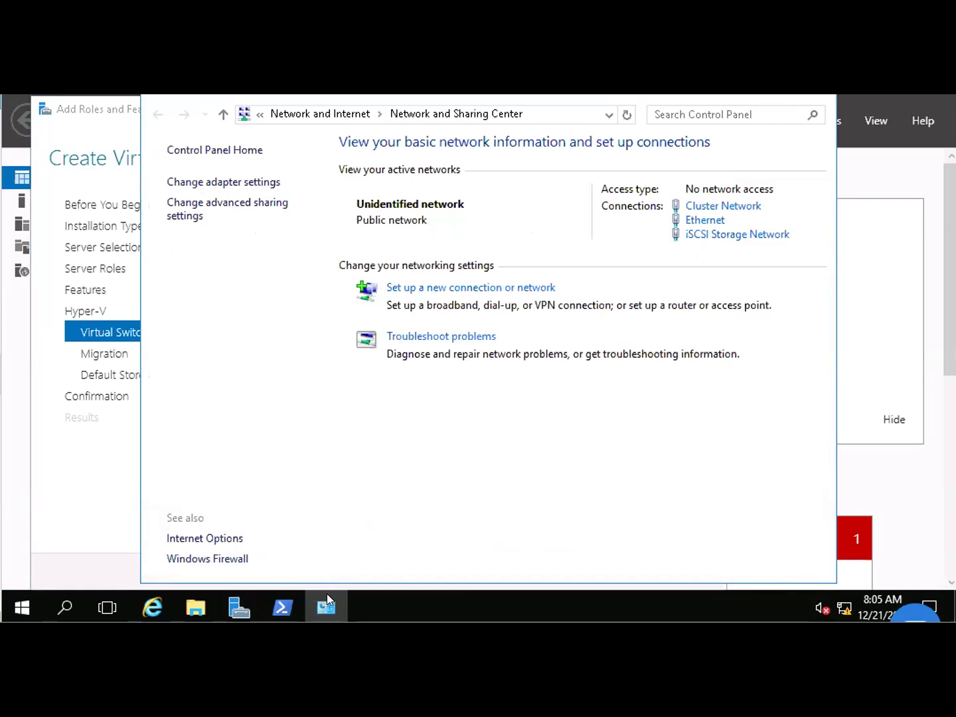
mouse_move(328, 597)
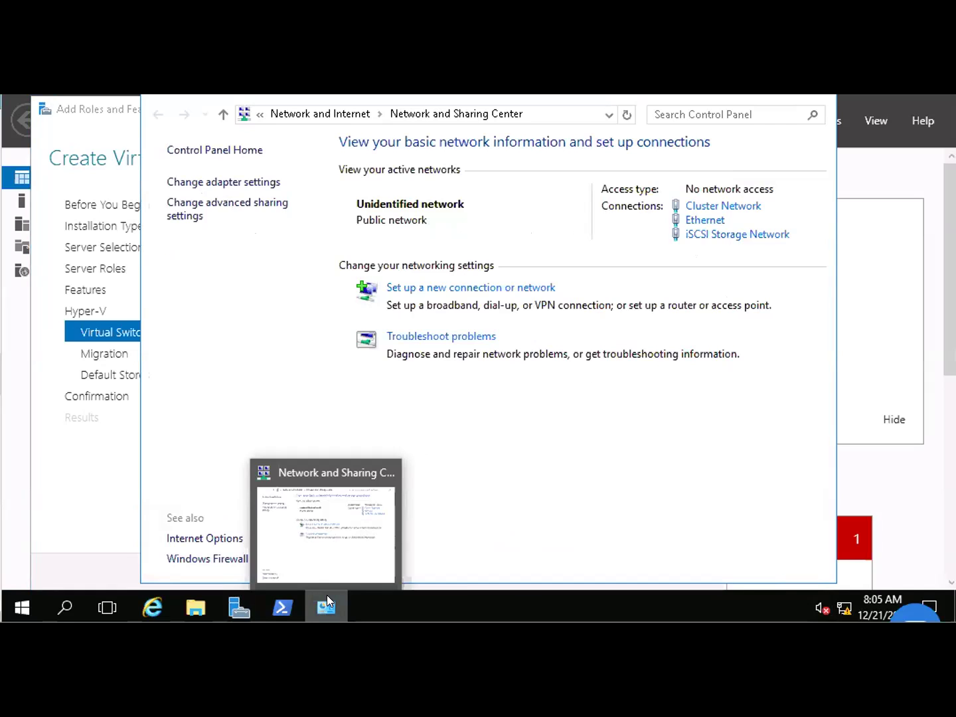
right_click(328, 600)
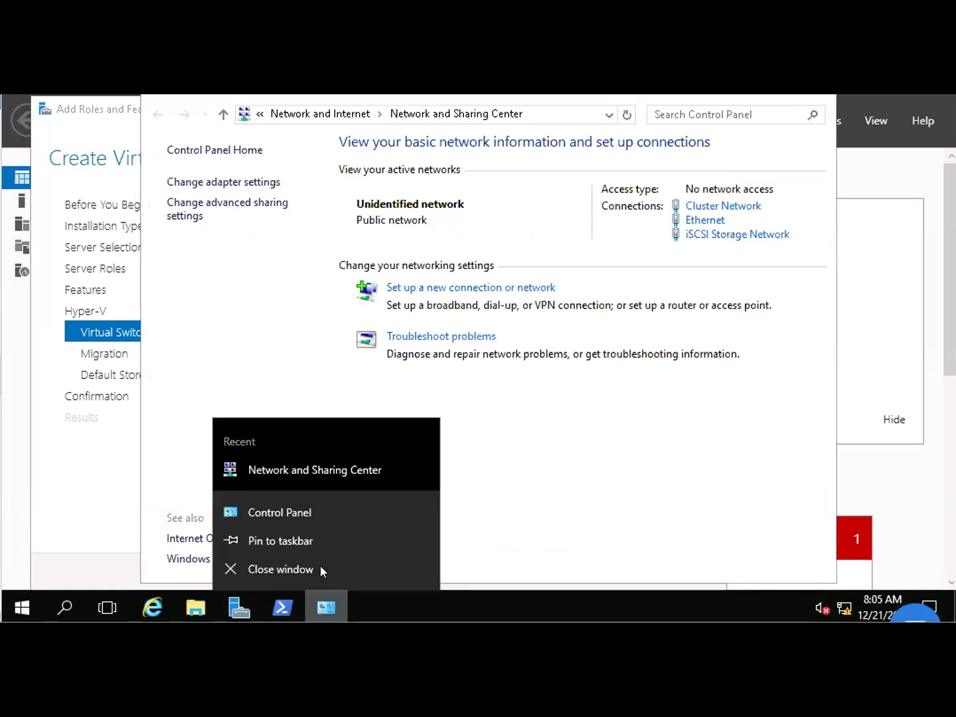
click(320, 570)
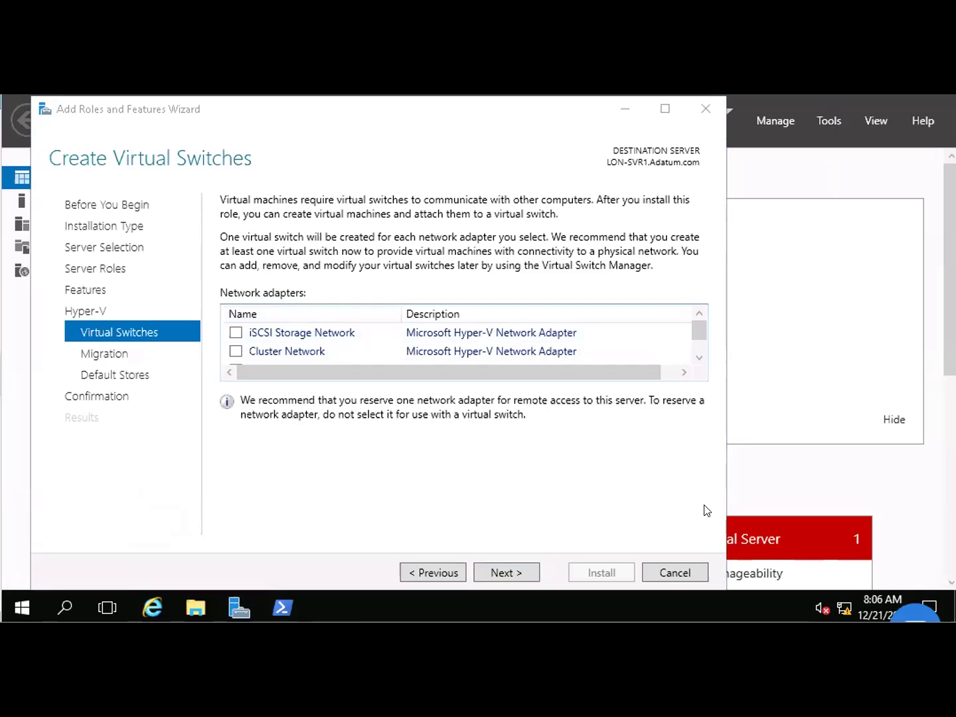
- Examine the Ethernet connection's status and network details from Network and Sharing Center, then close both dialogs
right_click(840, 605)
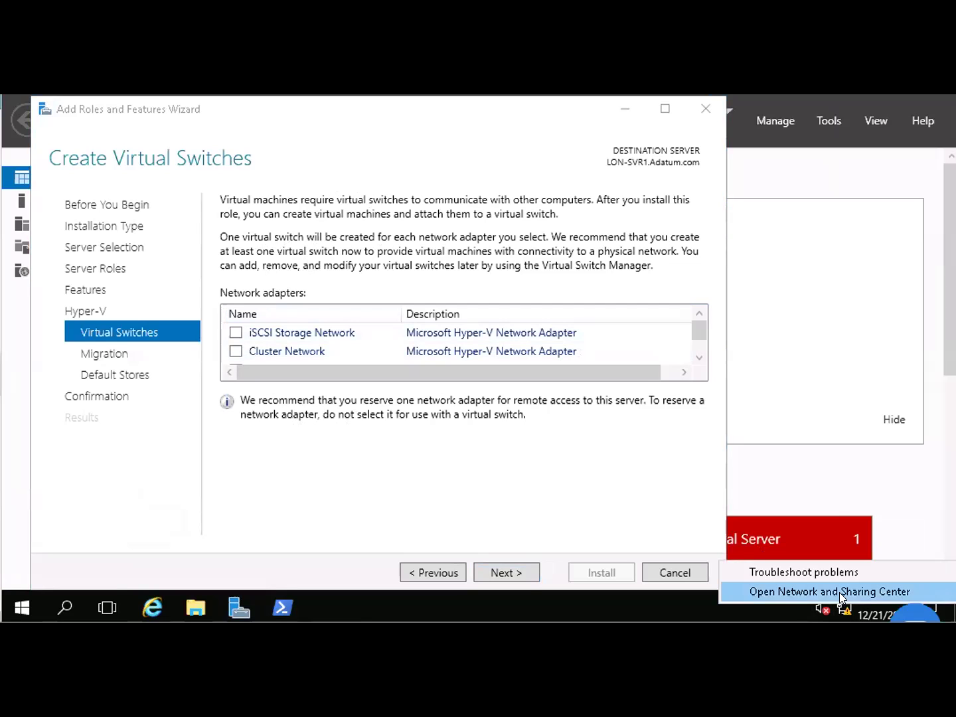
click(840, 592)
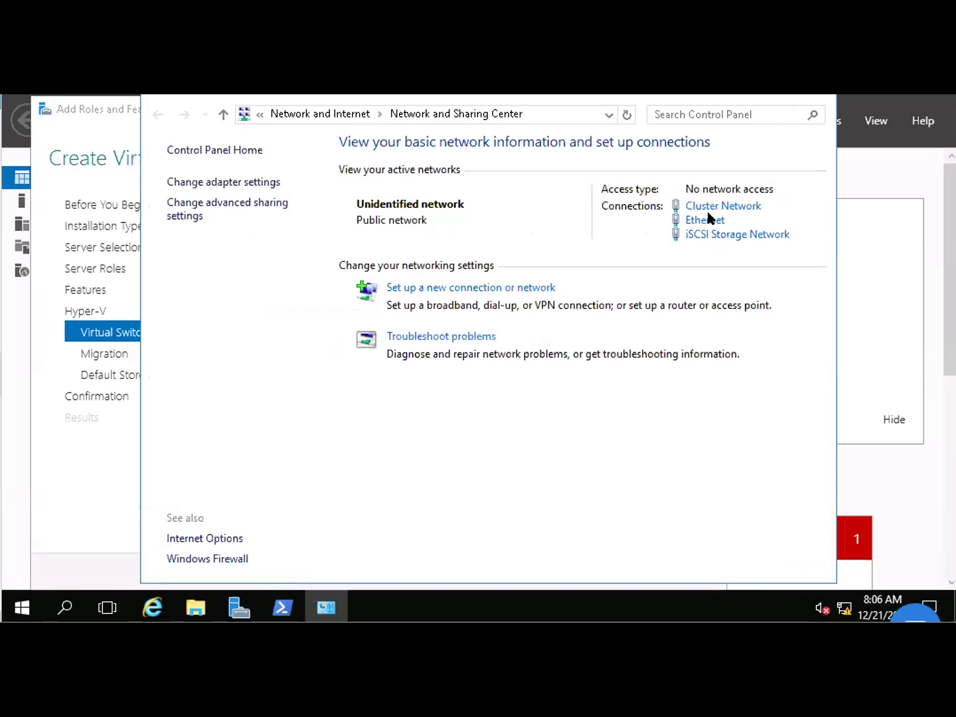
click(706, 219)
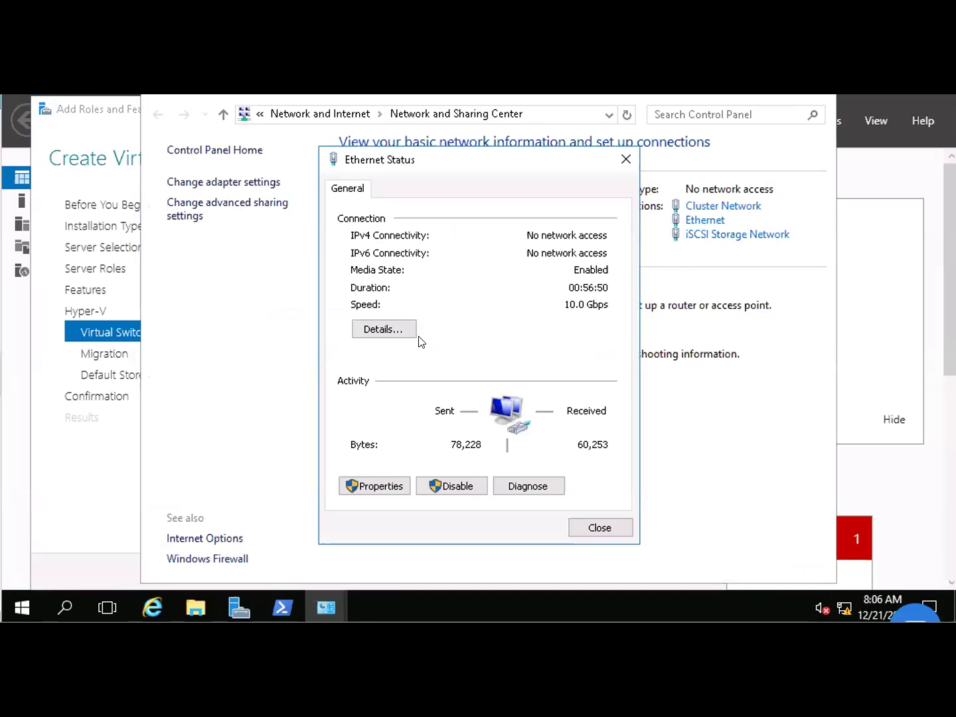
click(393, 332)
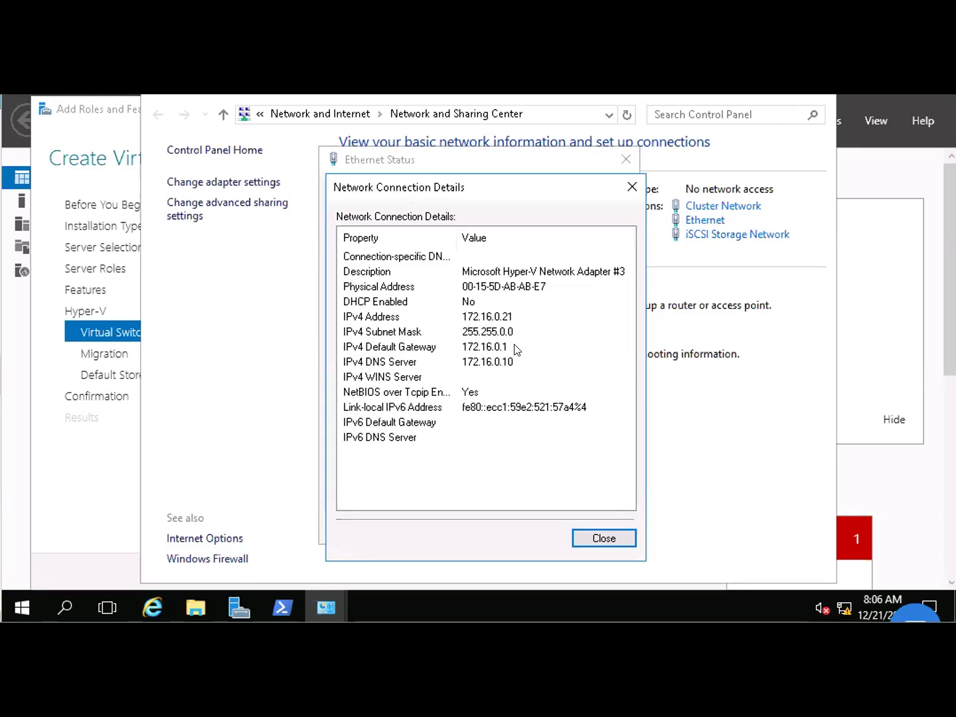
click(596, 528)
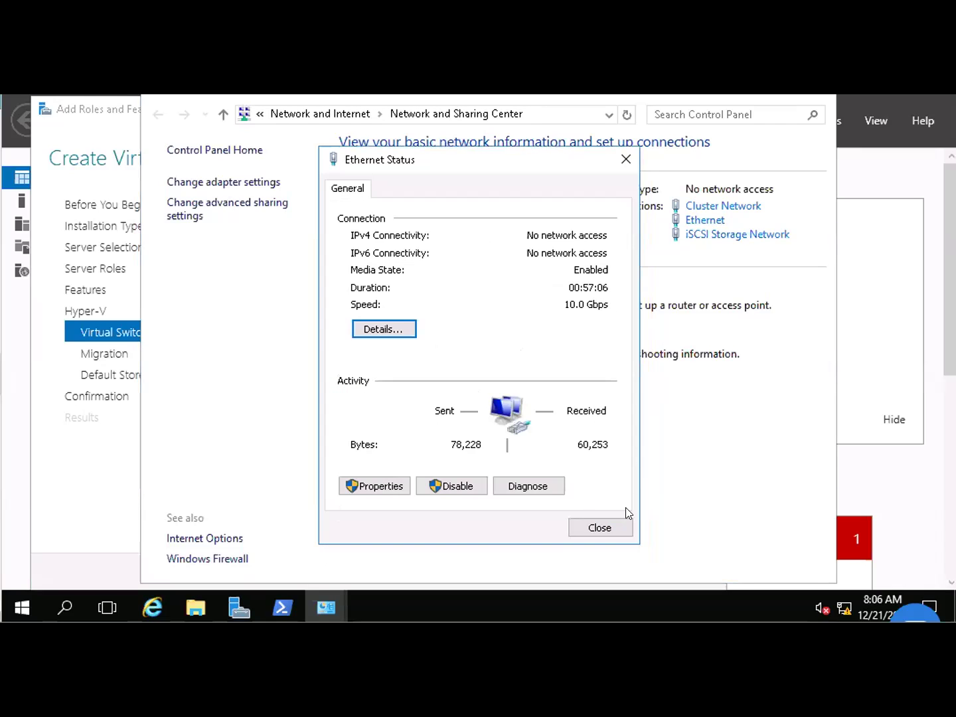
click(599, 528)
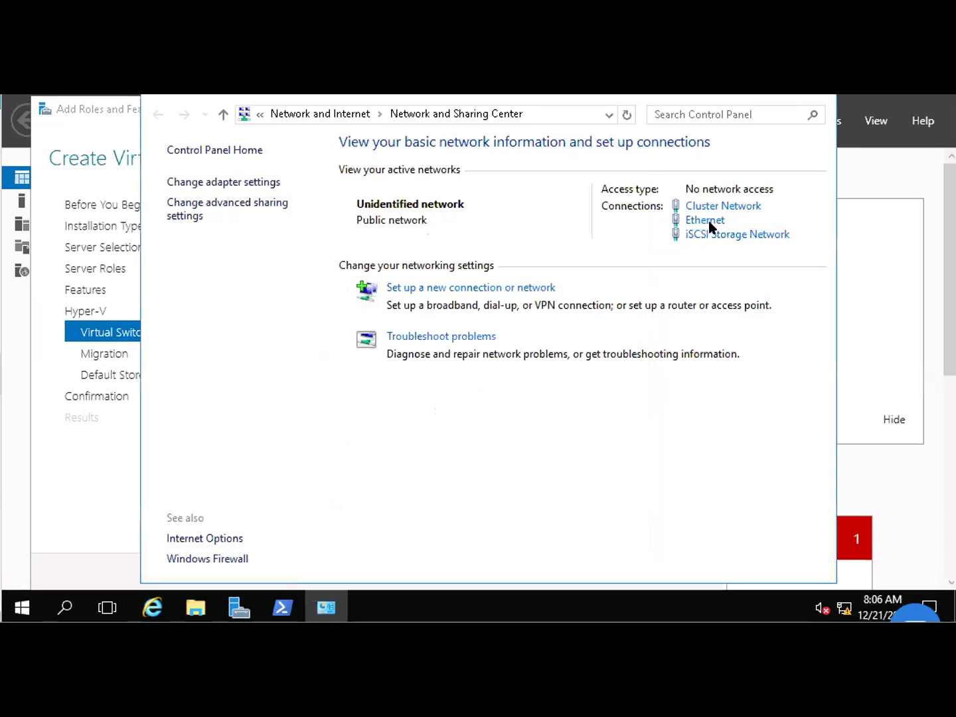
- Return to the Add Roles and Features Wizard and choose the Ethernet adapter for the virtual switch
click(327, 601)
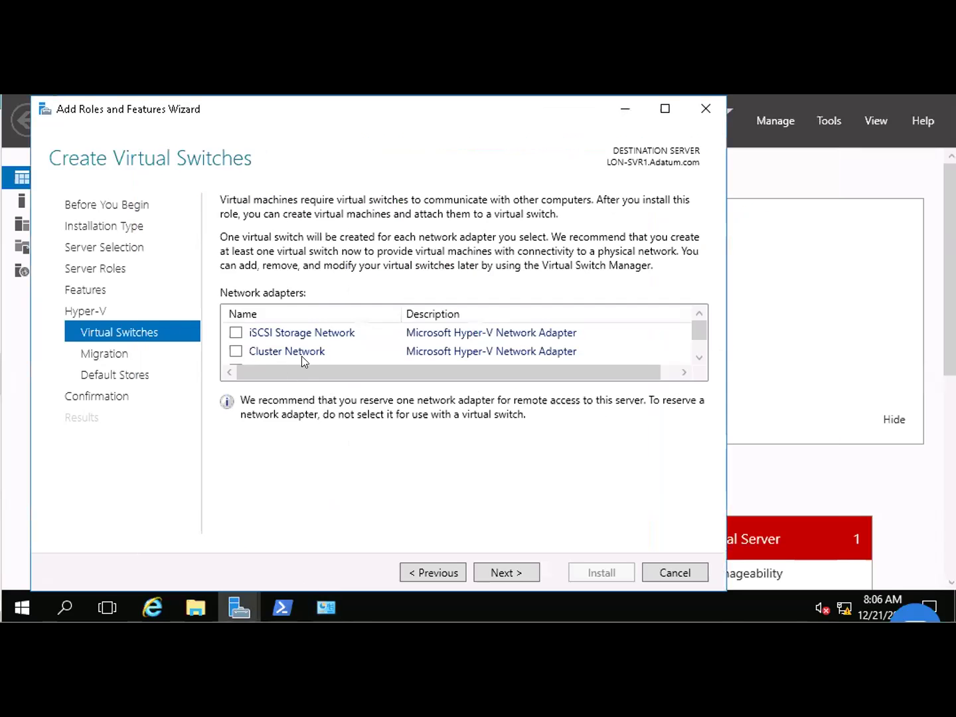
click(694, 357)
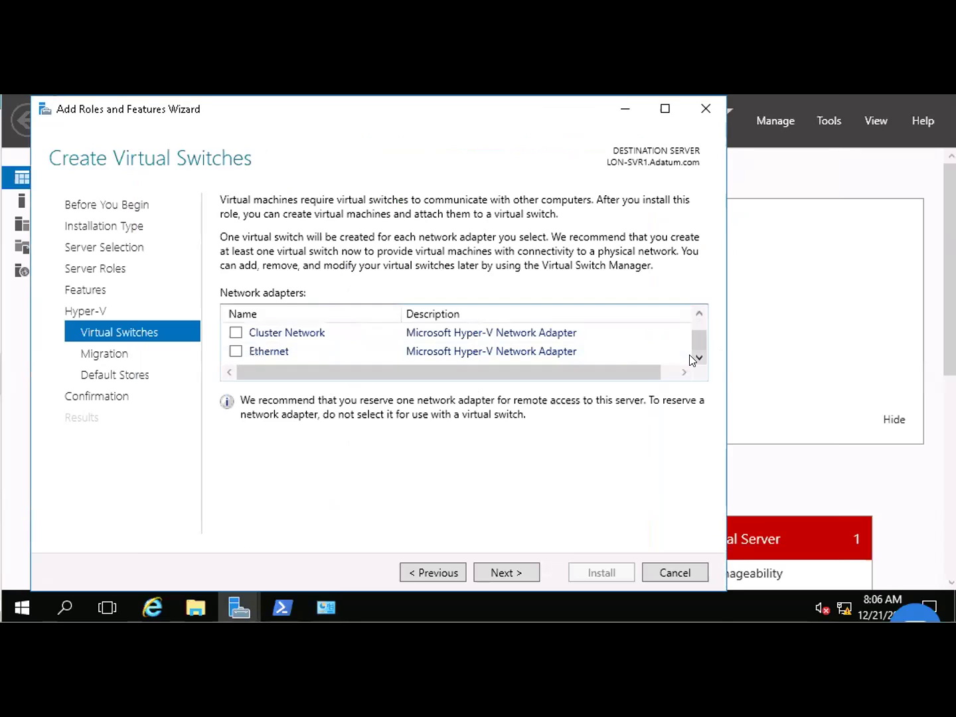
click(236, 351)
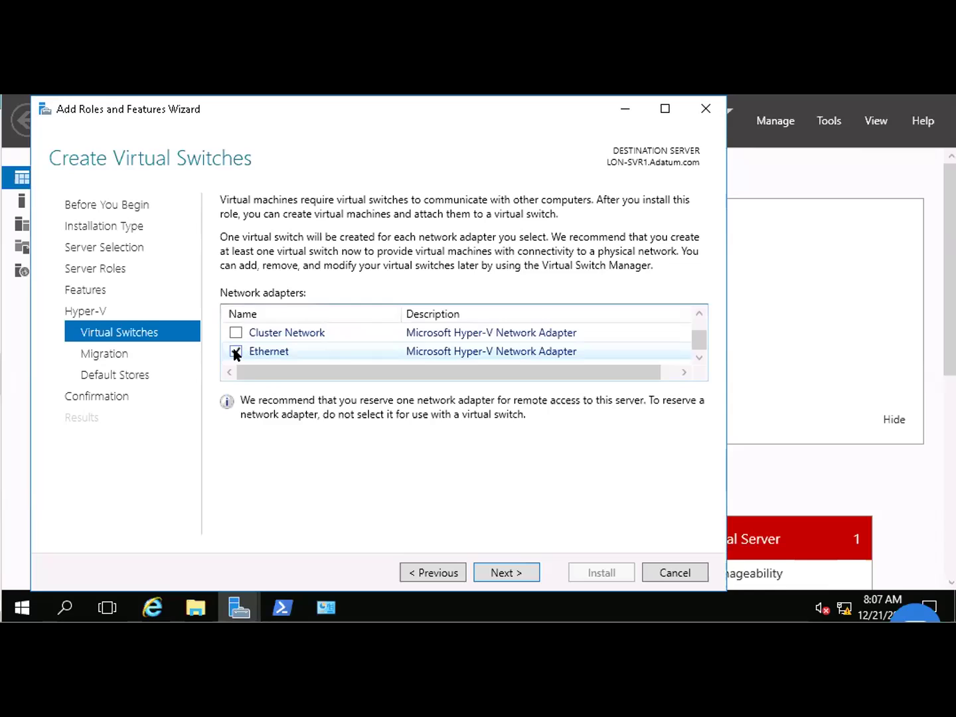
- View the server's network adapters in Network Connections, then return to the virtual switch setup
click(326, 609)
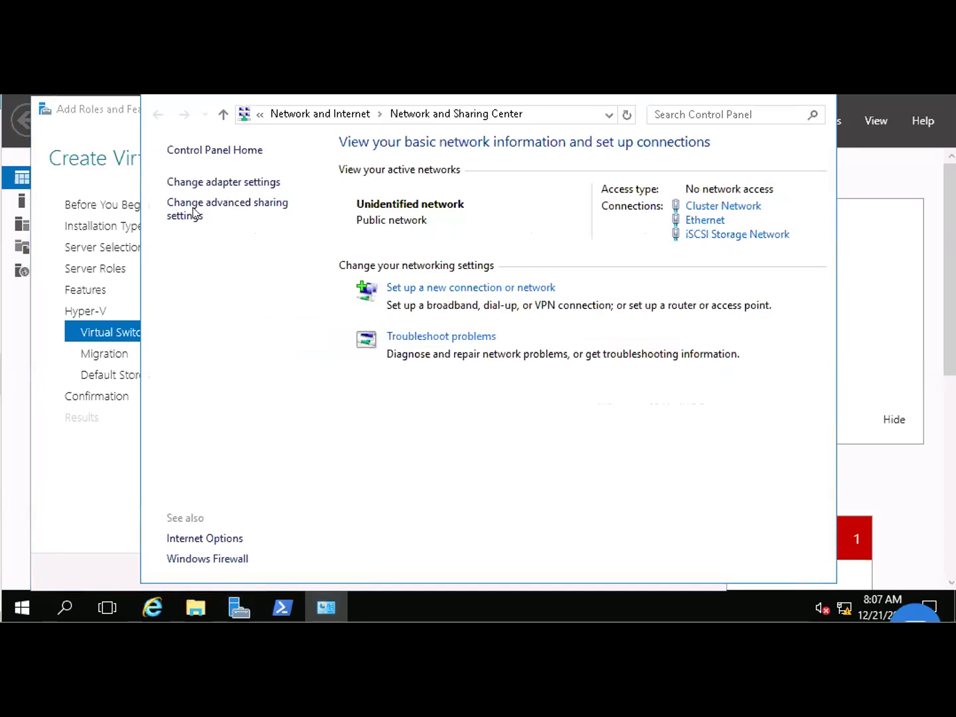
click(215, 184)
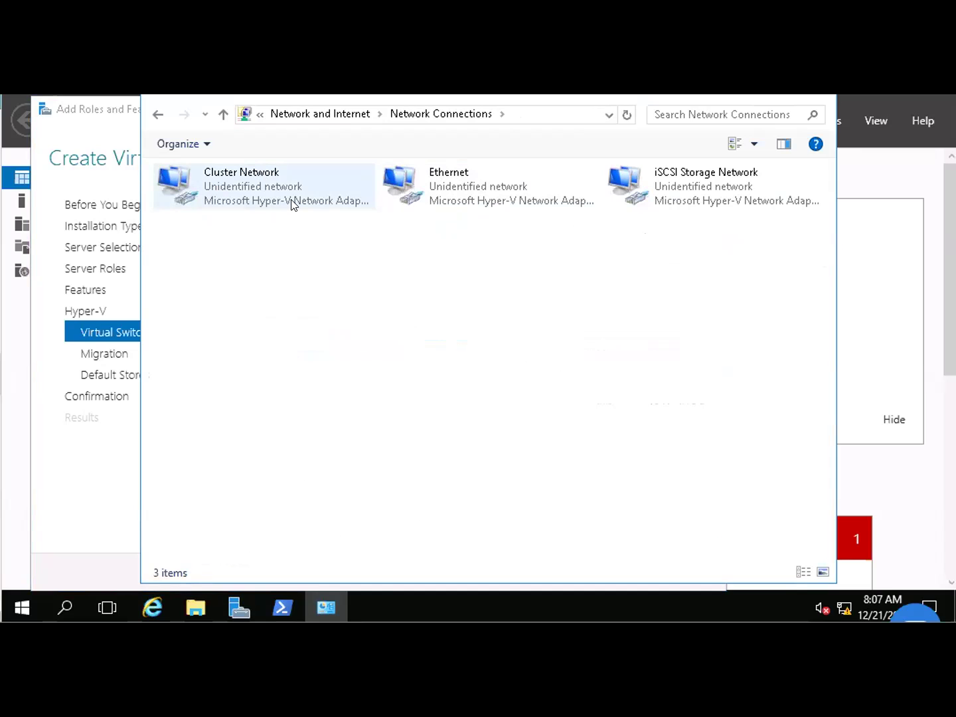
click(518, 201)
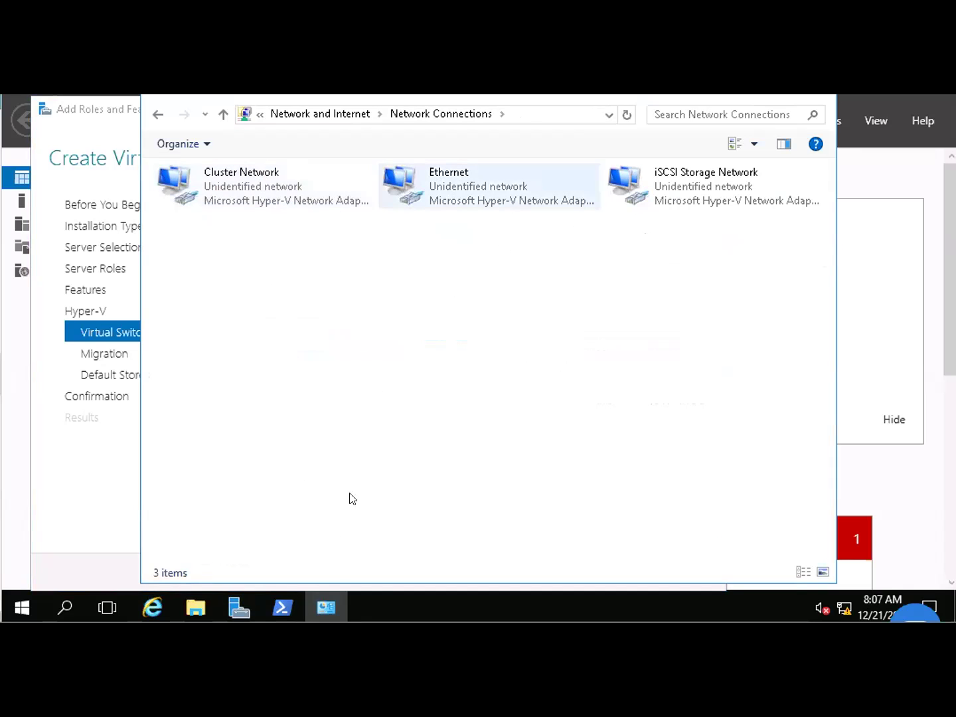
click(319, 608)
click(319, 609)
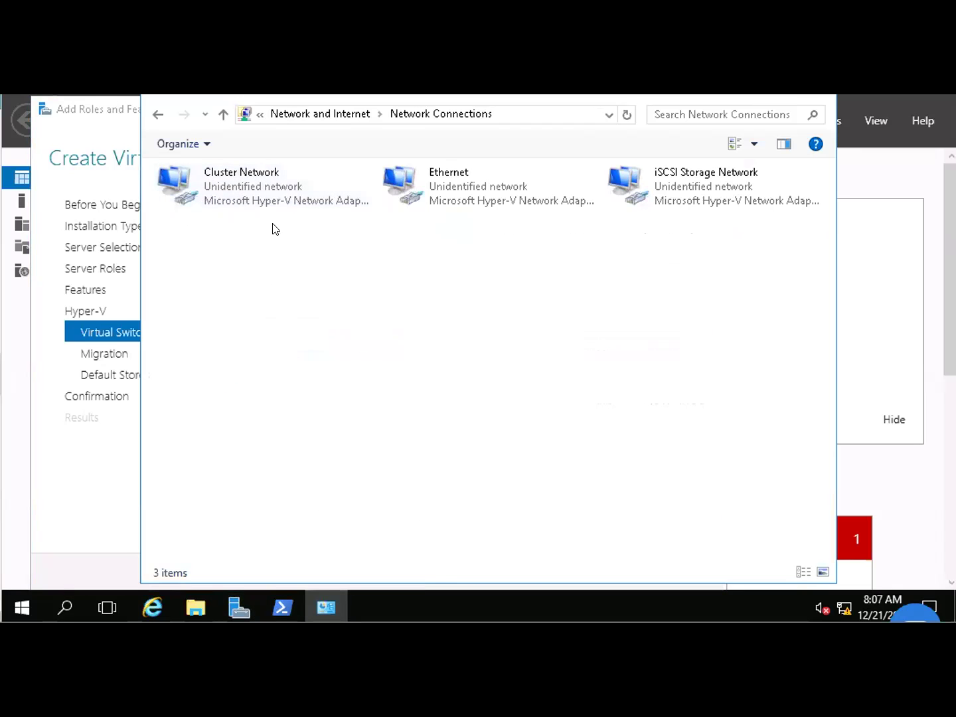
click(316, 601)
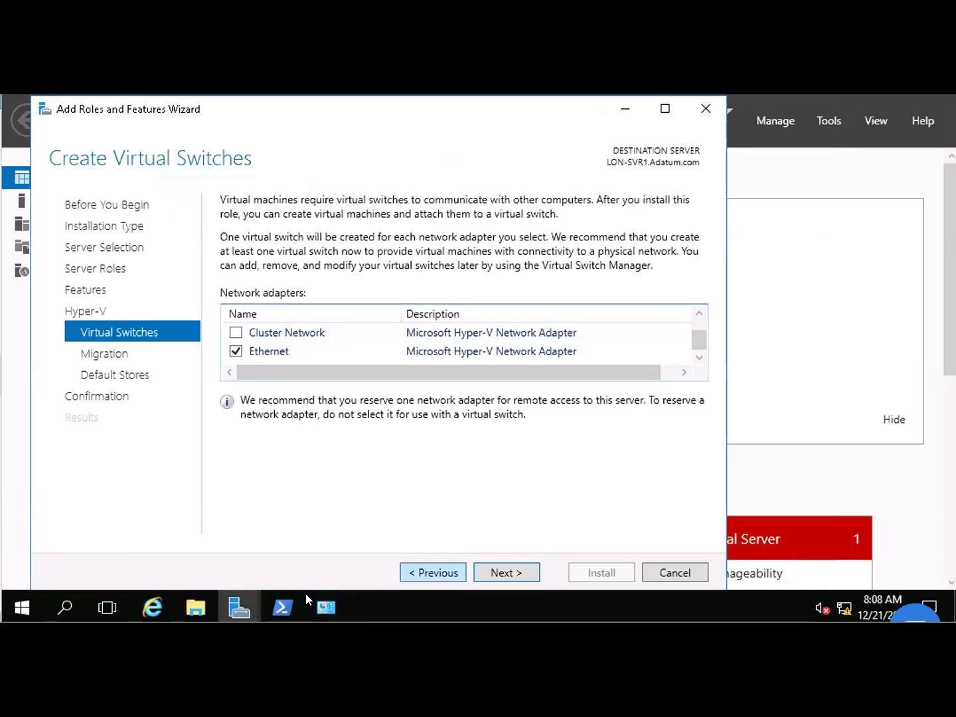
- Switch back to Network Connections, examine the Ethernet adapter's status and connection details, and open its properties
click(325, 608)
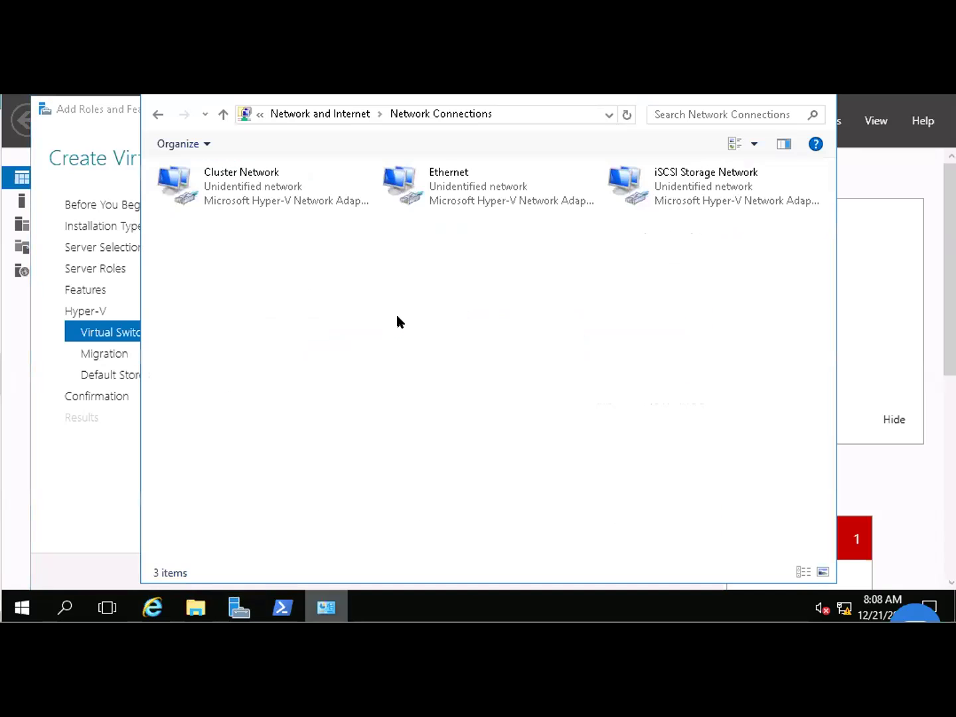
click(481, 197)
right_click(482, 196)
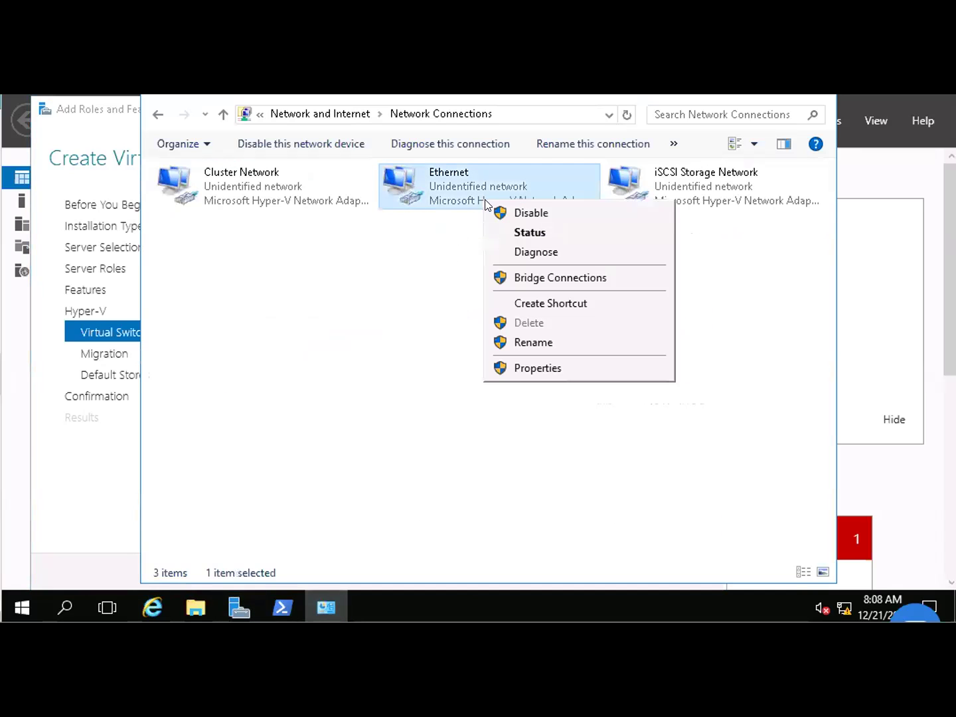
click(532, 236)
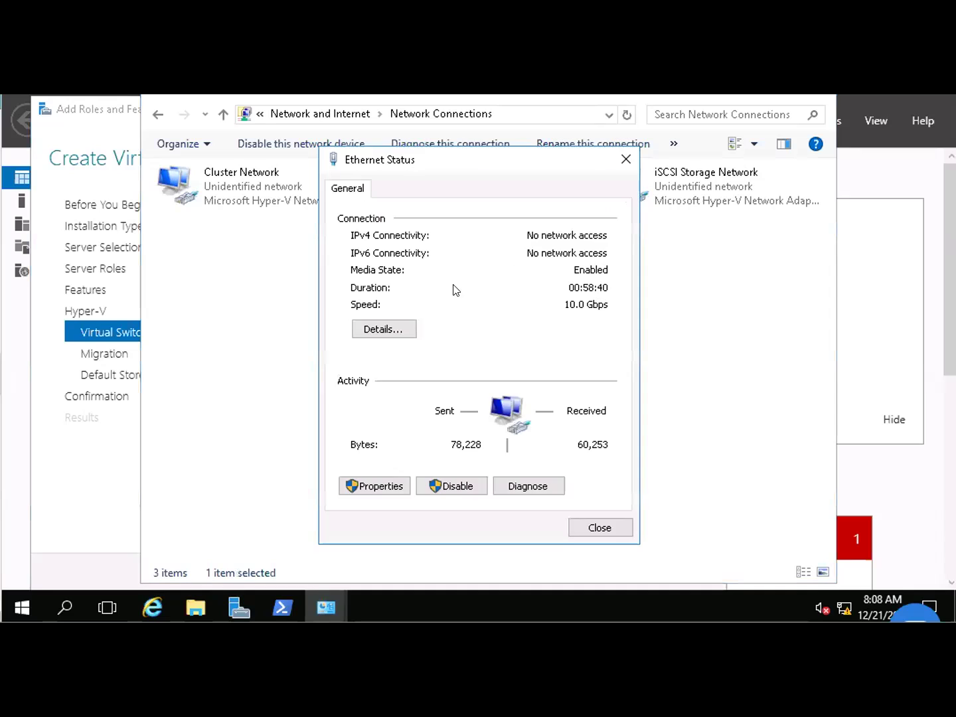
click(406, 330)
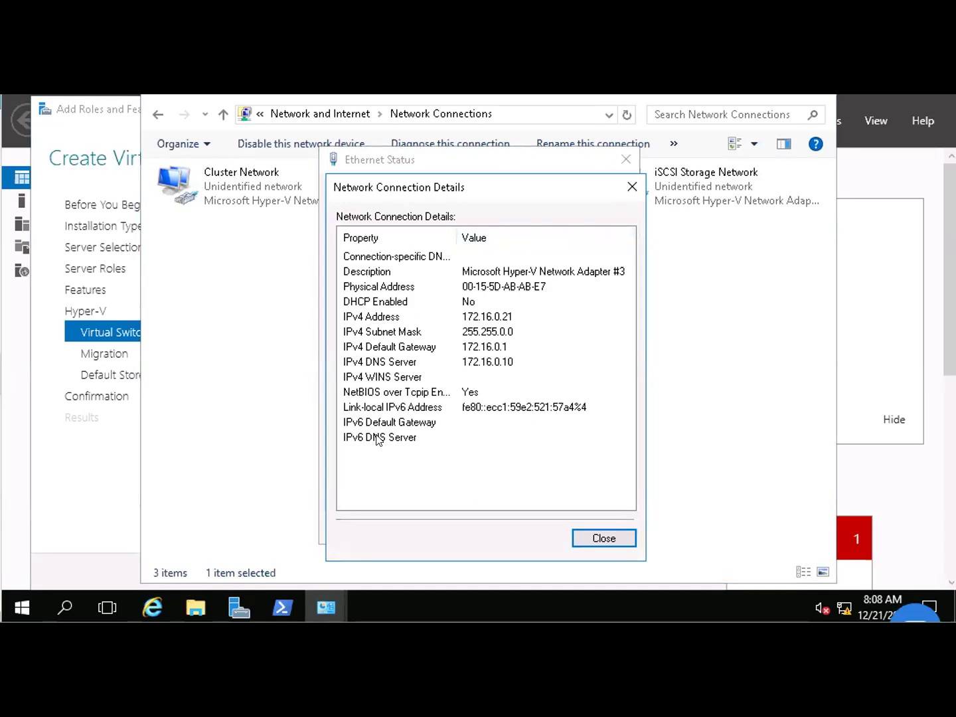
click(632, 187)
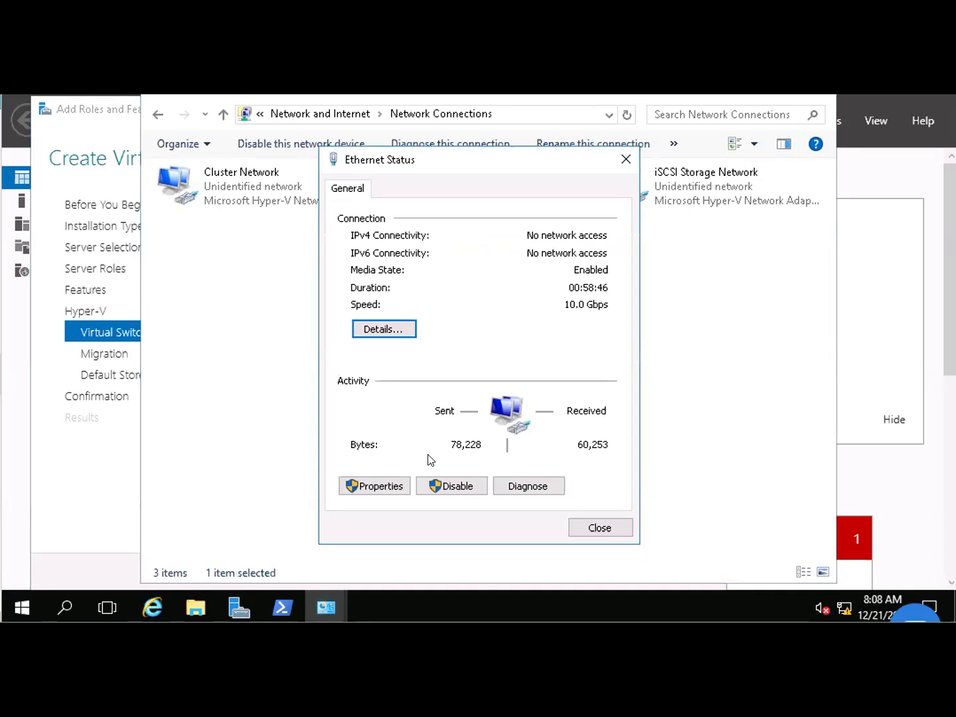
click(377, 488)
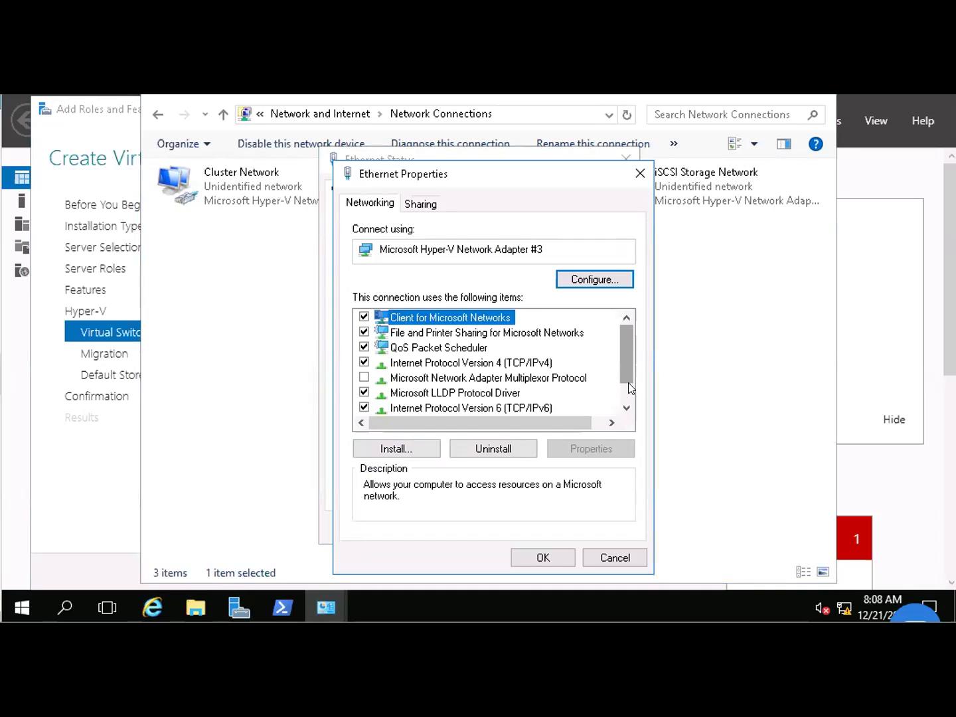
- Review the rest of the items used by the Ethernet connection, then close its properties and status dialogs without changes
scroll(630, 391, down, 1)
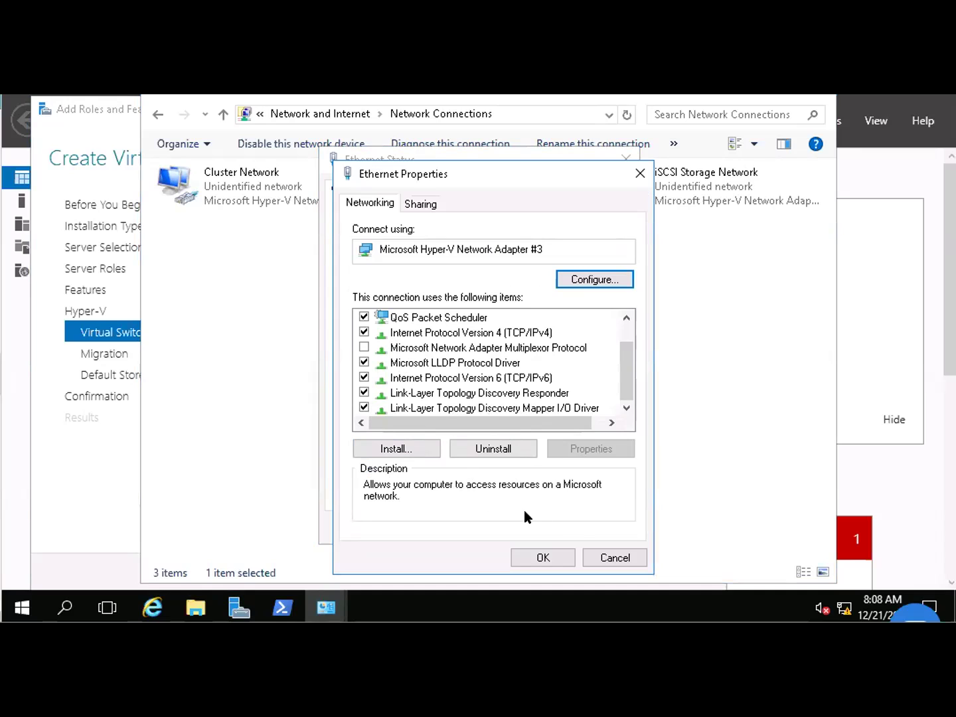
drag(618, 558, 596, 540)
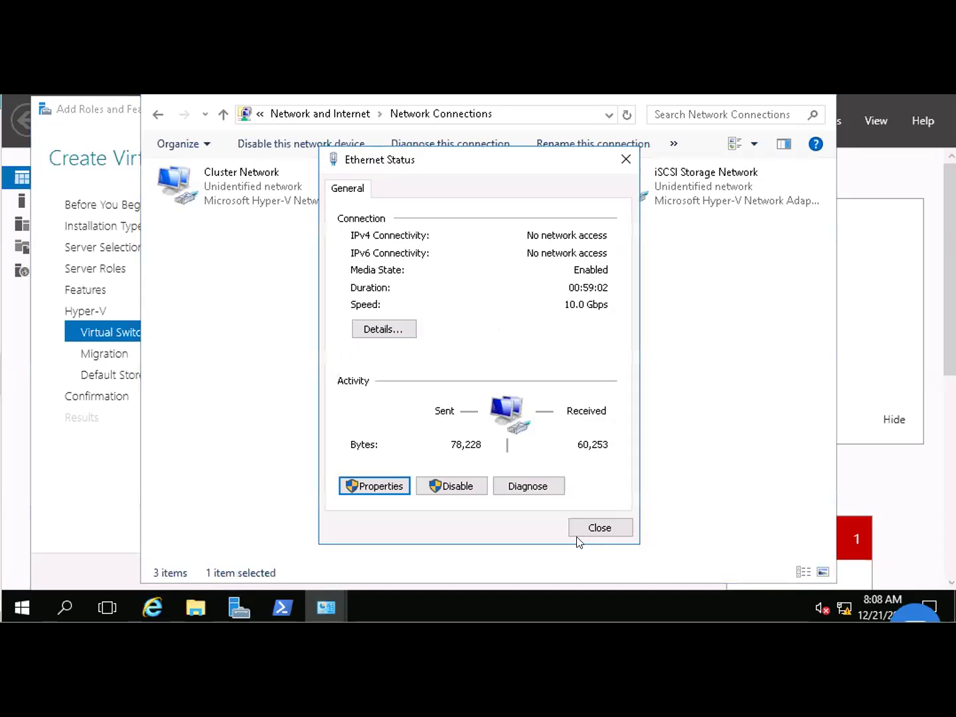
click(577, 528)
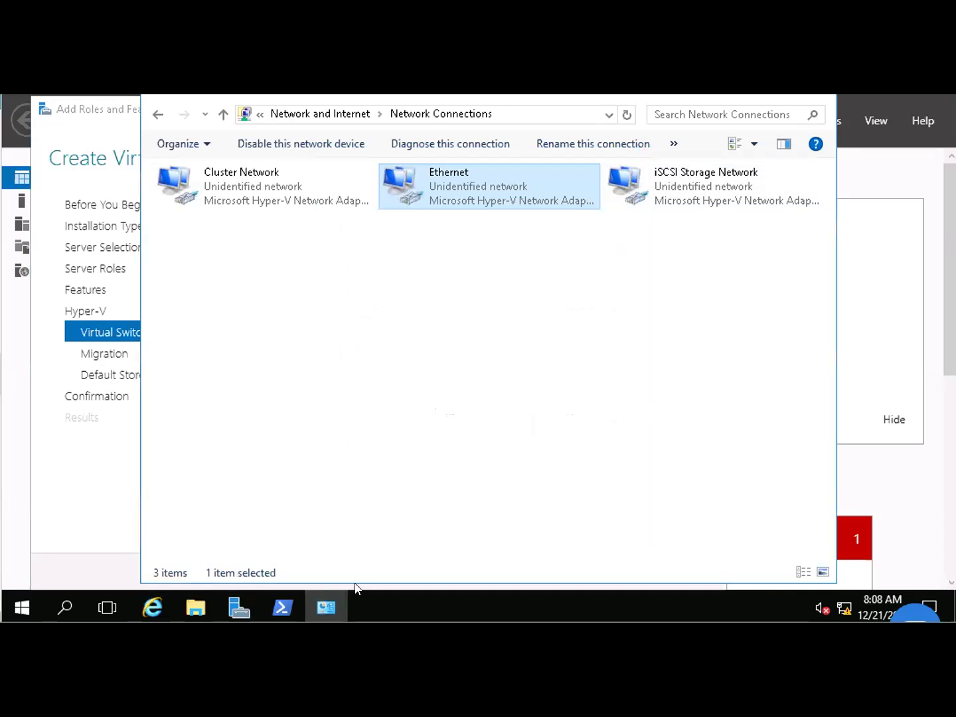
- Return to the Add Roles and Features Wizard and proceed to Default Stores with the Ethernet switch selected and live migration disabled
click(326, 596)
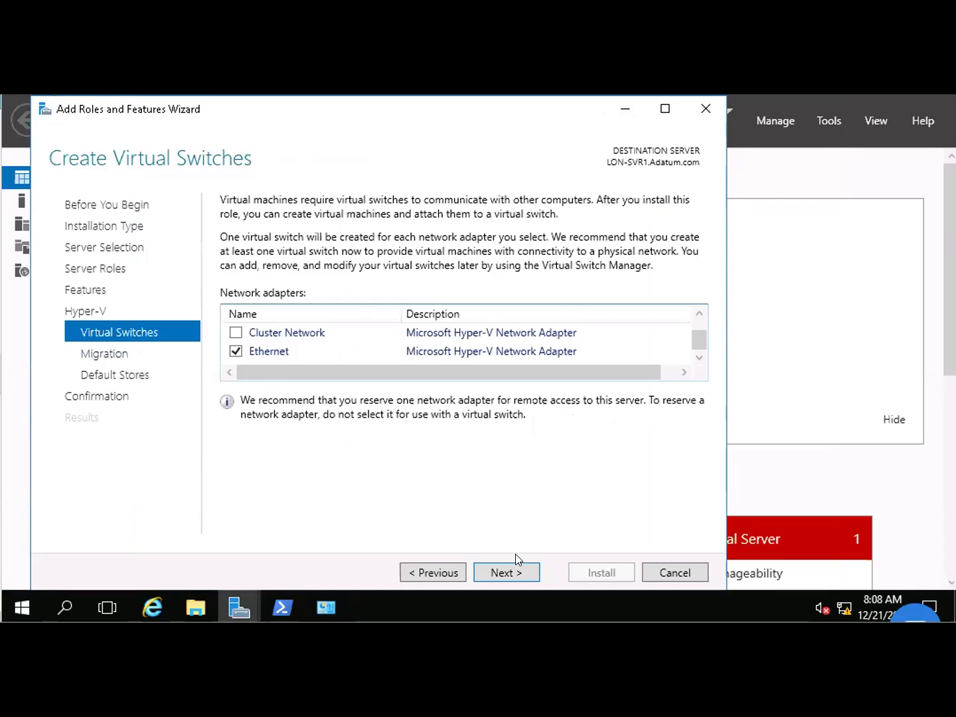
click(517, 572)
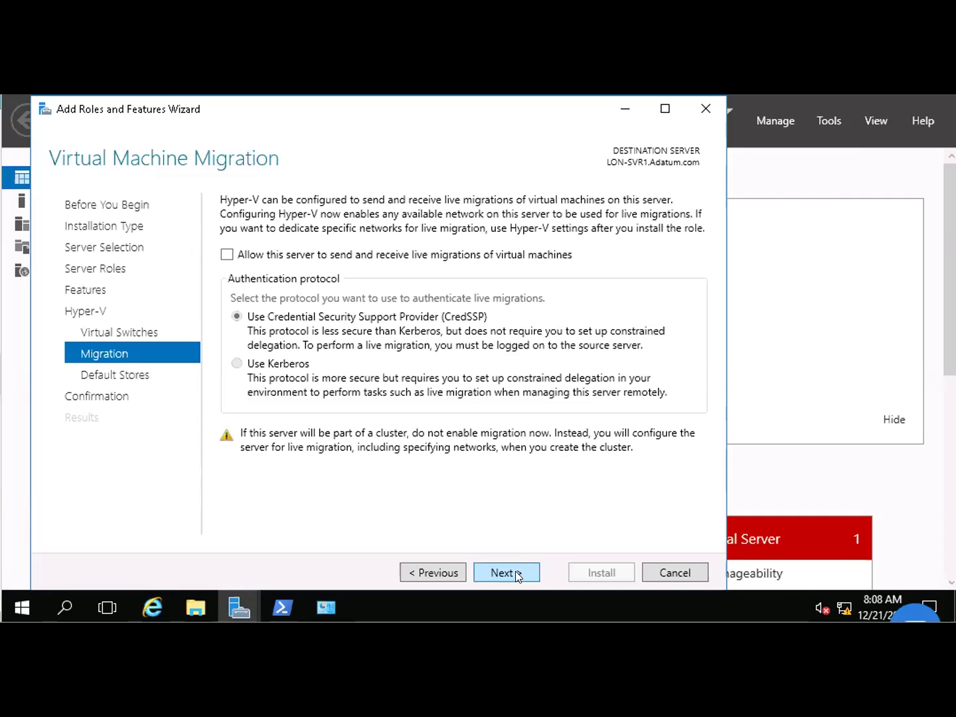
click(506, 572)
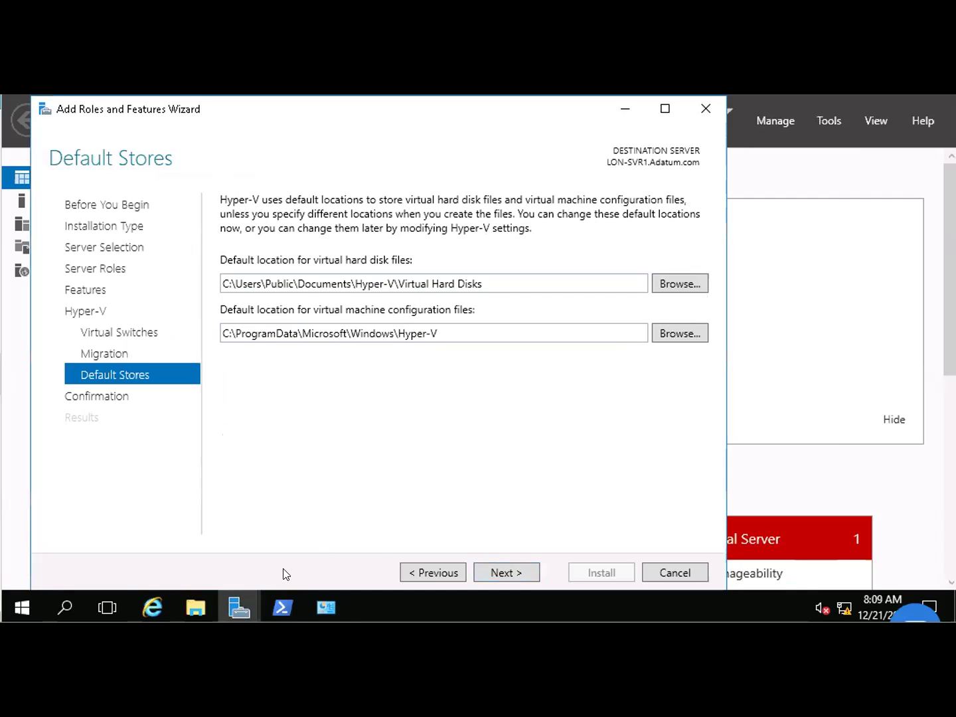
- Look through the server's drives and the contents of Allfiles (D:) in File Explorer, then close its window
click(193, 603)
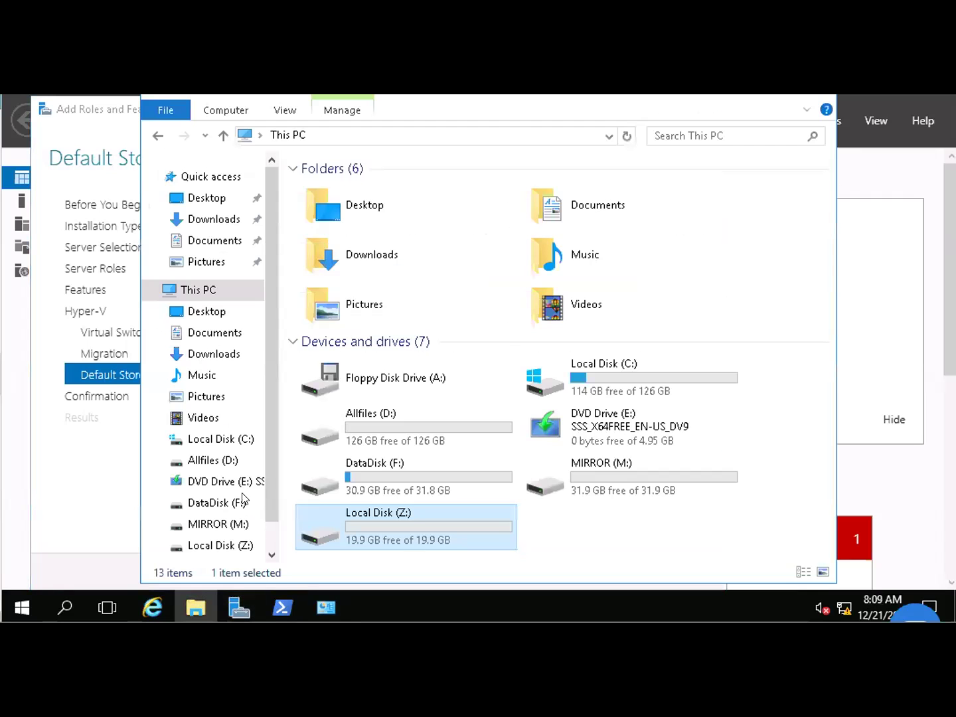
click(205, 290)
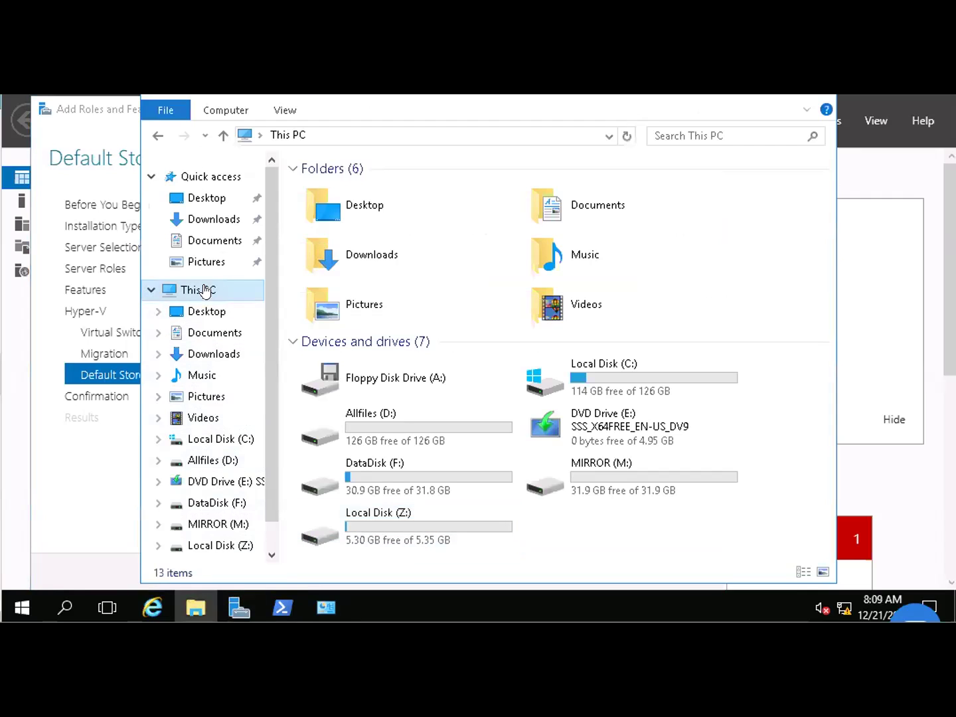
double_click(392, 426)
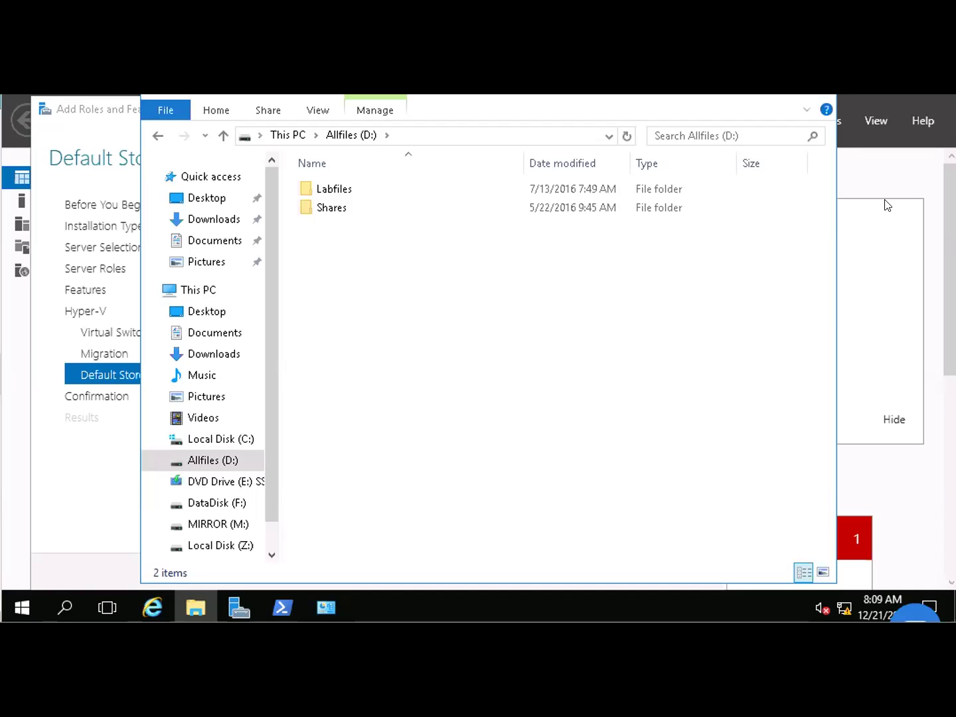
right_click(204, 598)
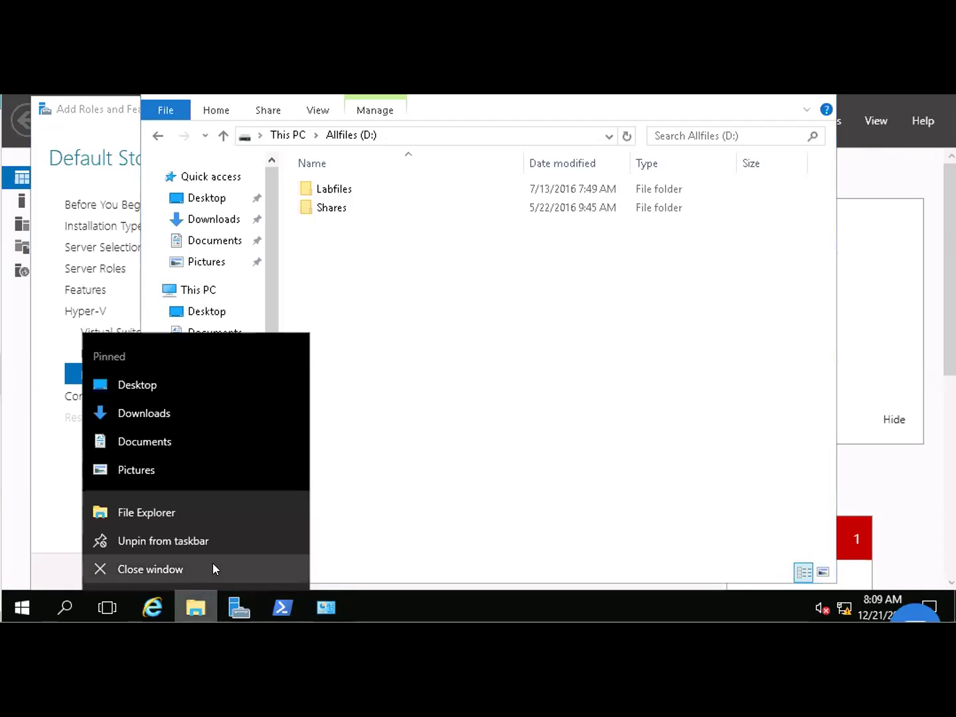
click(213, 567)
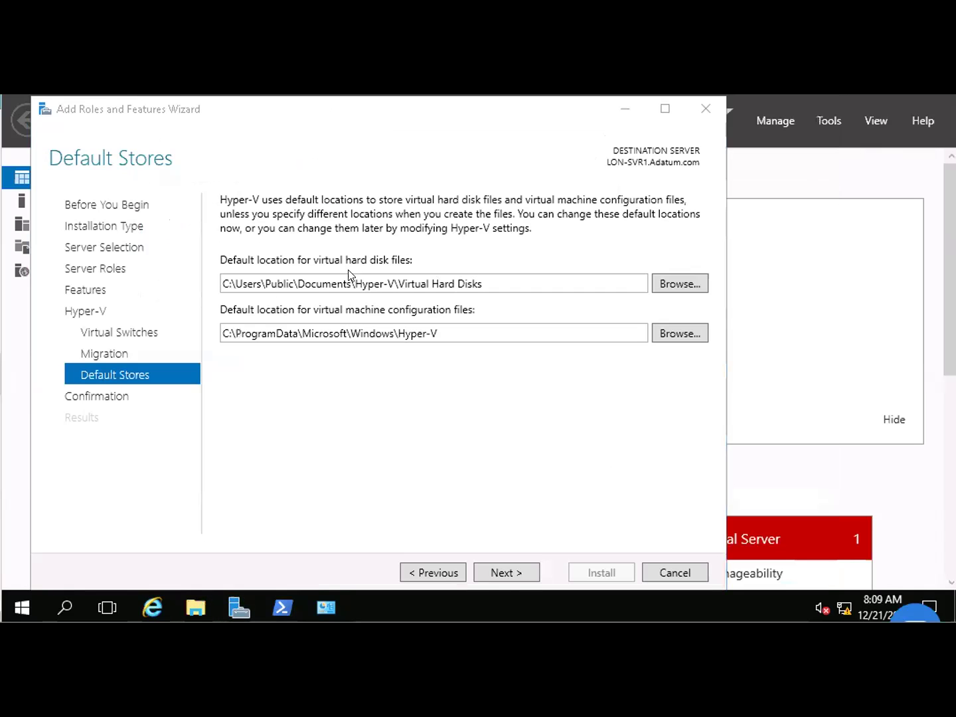
- Keep the default store locations and start the Hyper-V installation with automatic restart of the destination server allowed
click(510, 568)
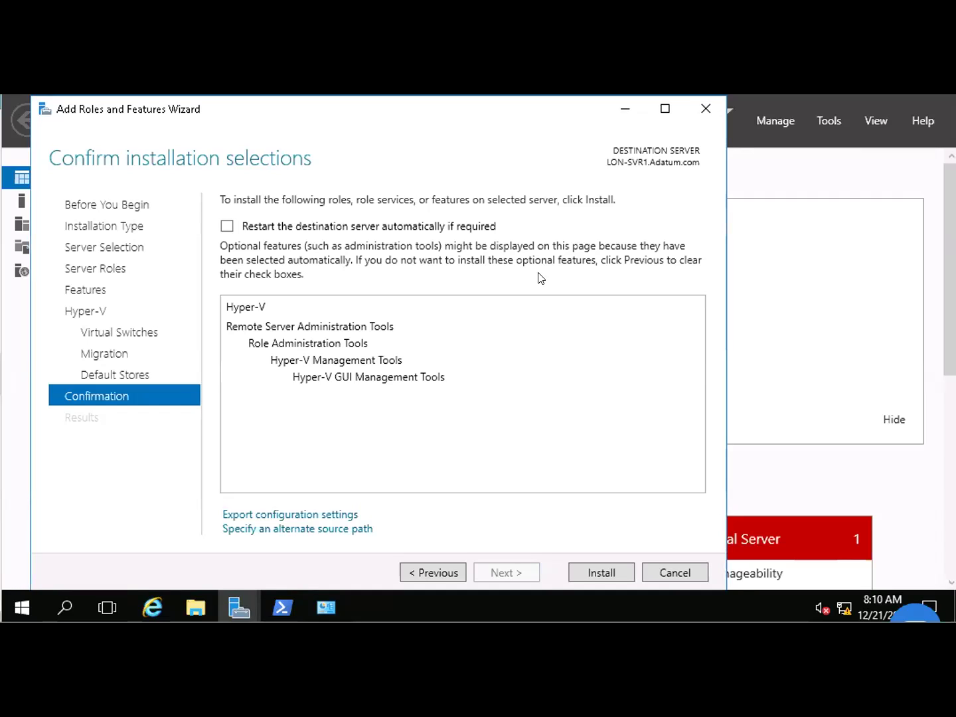
click(227, 227)
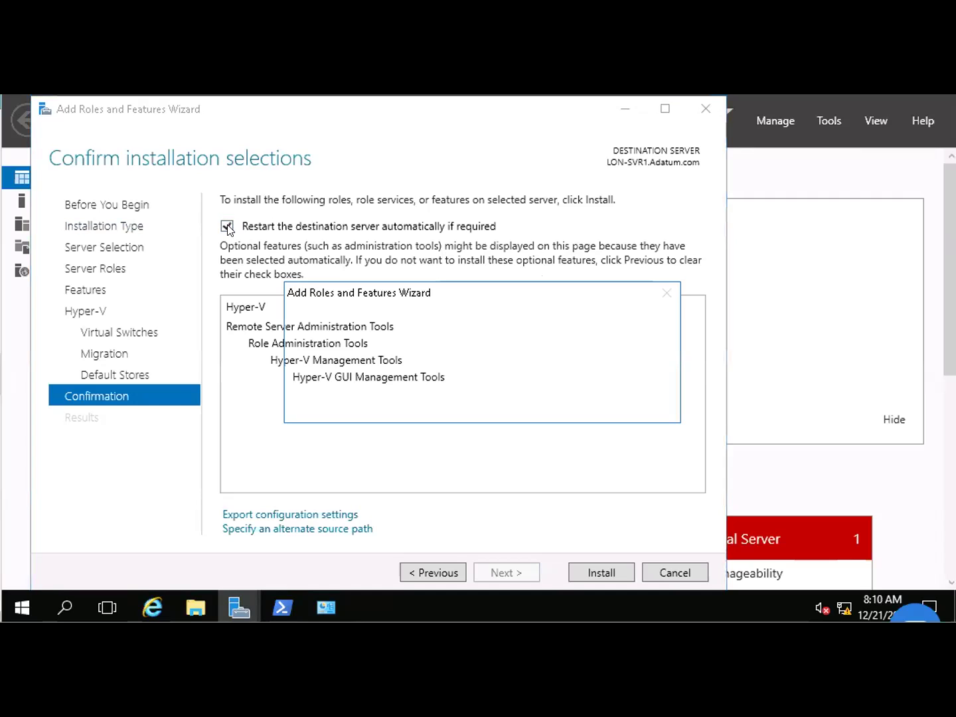
click(535, 403)
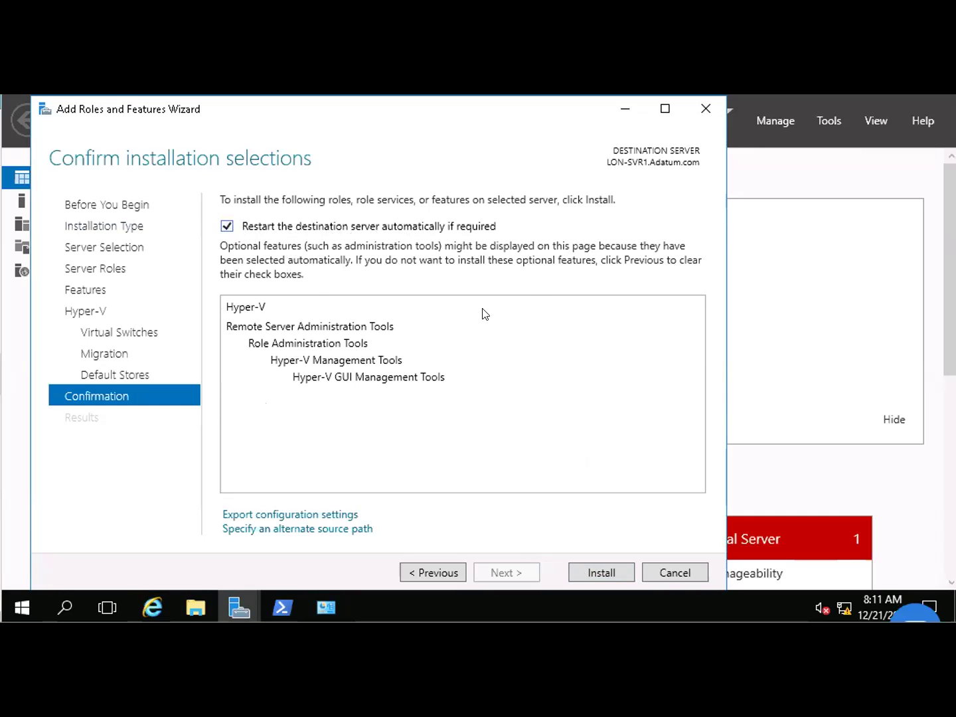
click(612, 567)
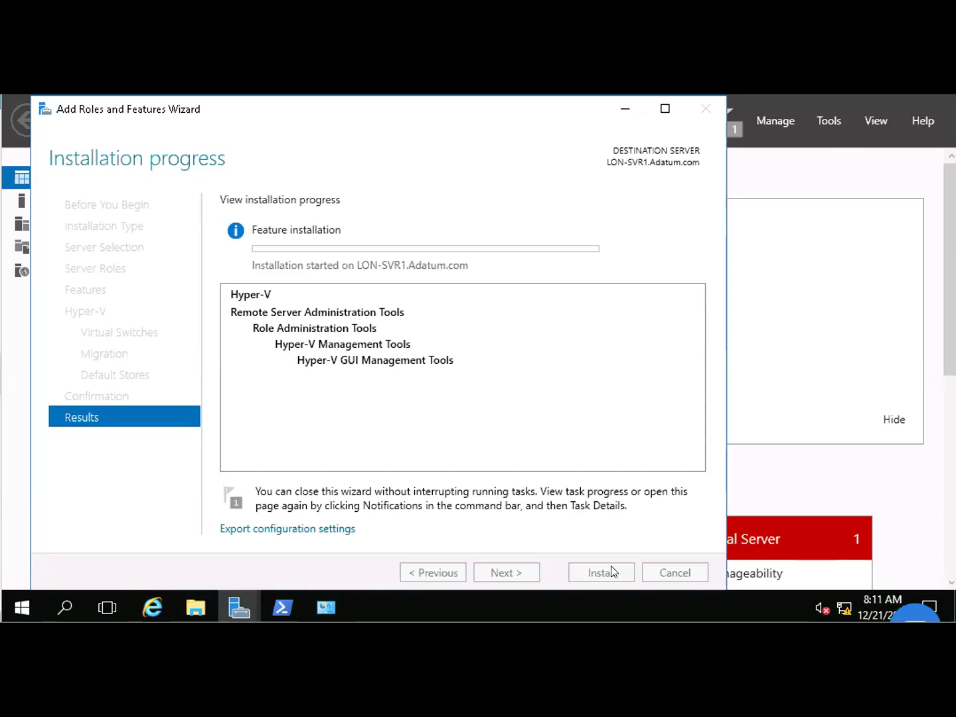